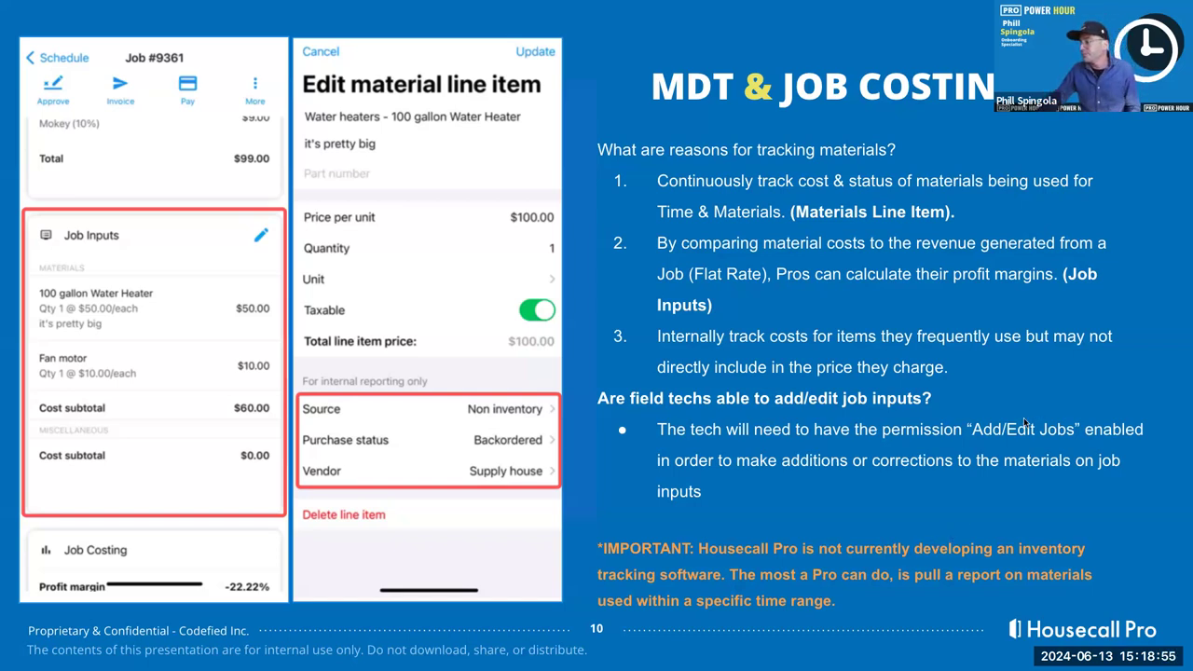
Exit the slideshow at the demo slide and bring up the top of the job page in Housecall Pro
key(Right)
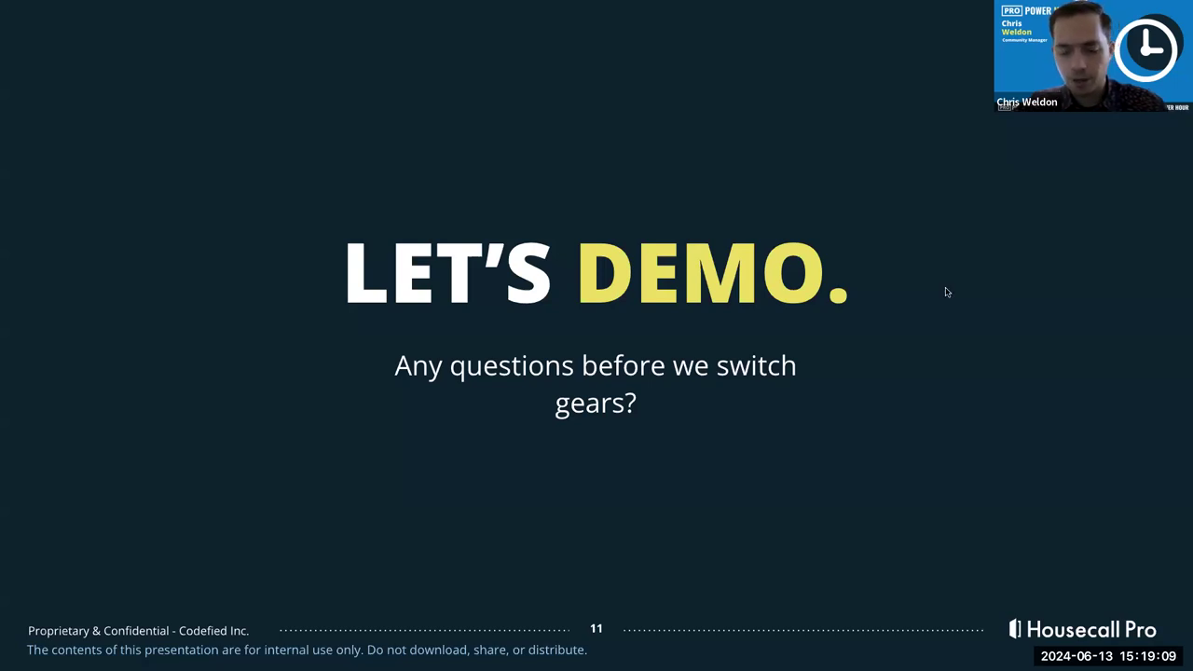
key(Escape)
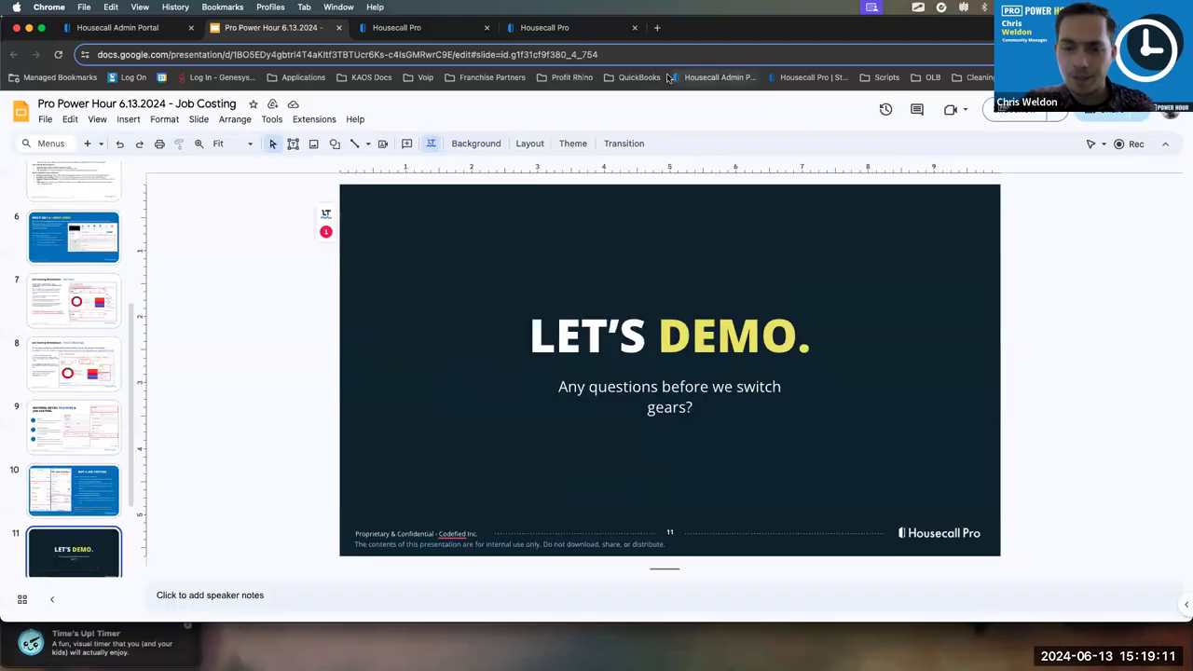
click(434, 35)
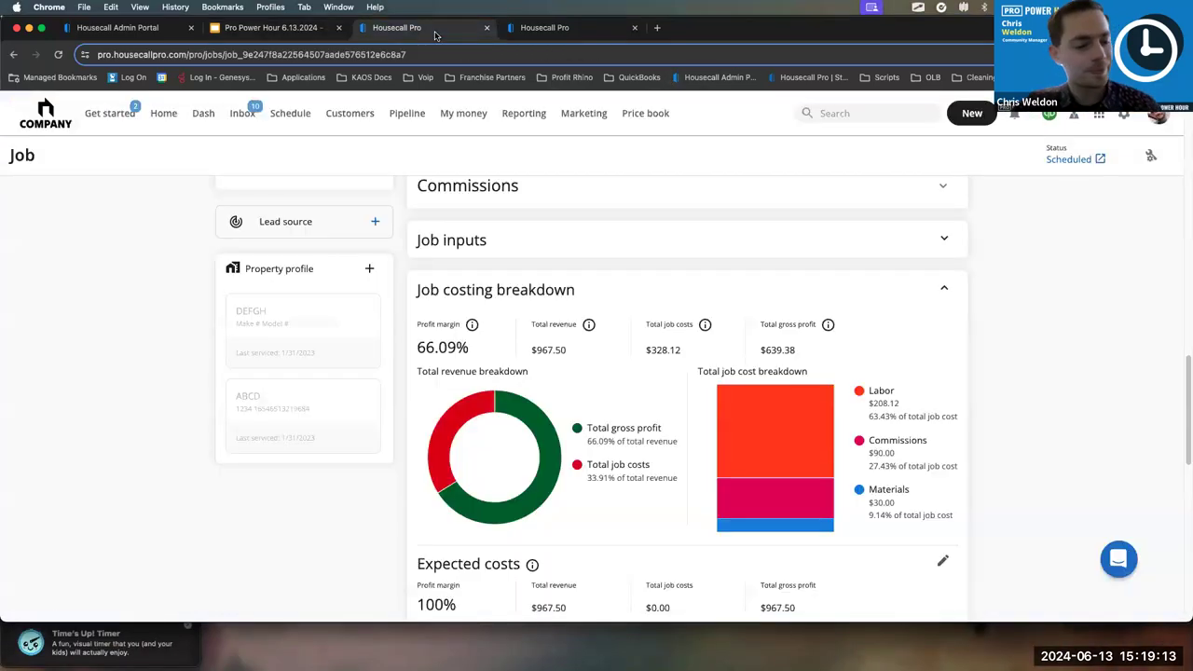
scroll(538, 263, up, 5)
scroll(529, 257, up, 10)
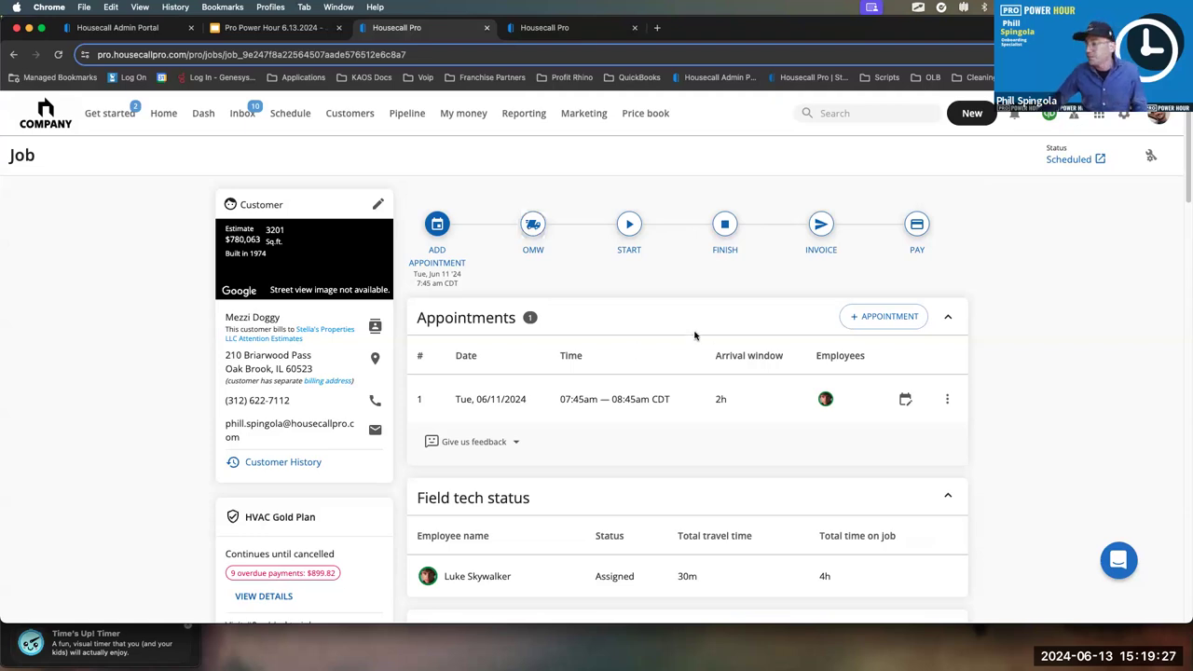
Open the company settings and find the Jobs group under Jobs & Estimates
mouse_move(640, 385)
mouse_down()
mouse_move(936, 262)
mouse_move(1119, 128)
mouse_up()
click(1124, 116)
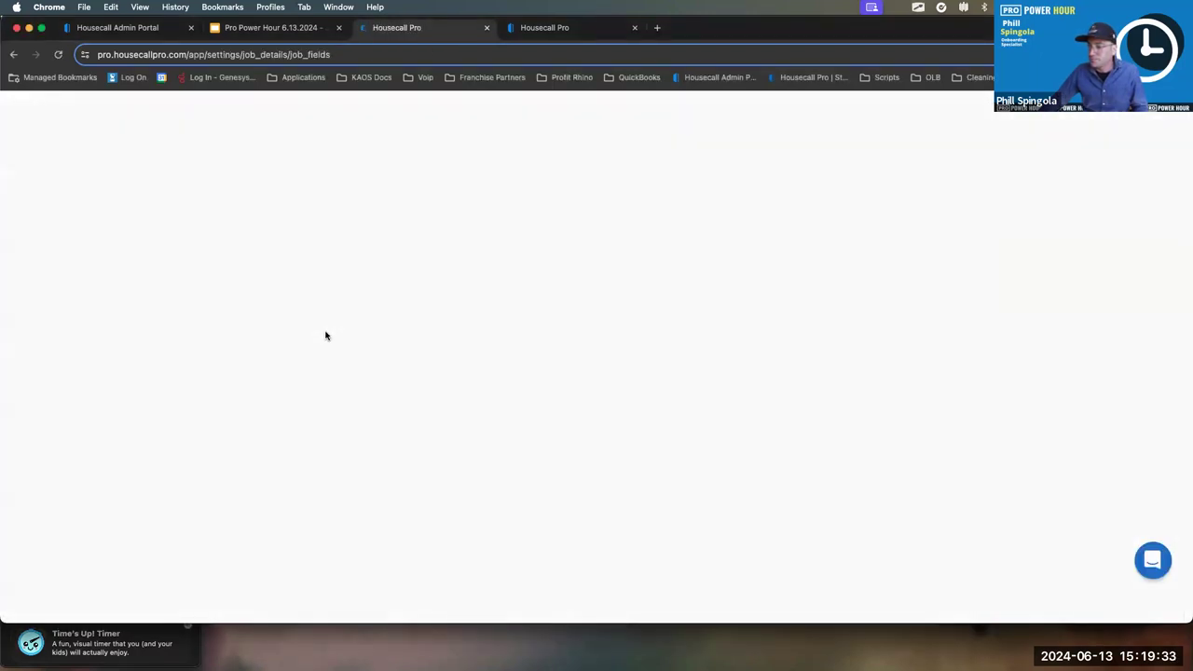
scroll(138, 317, down, 3)
scroll(142, 334, down, 3)
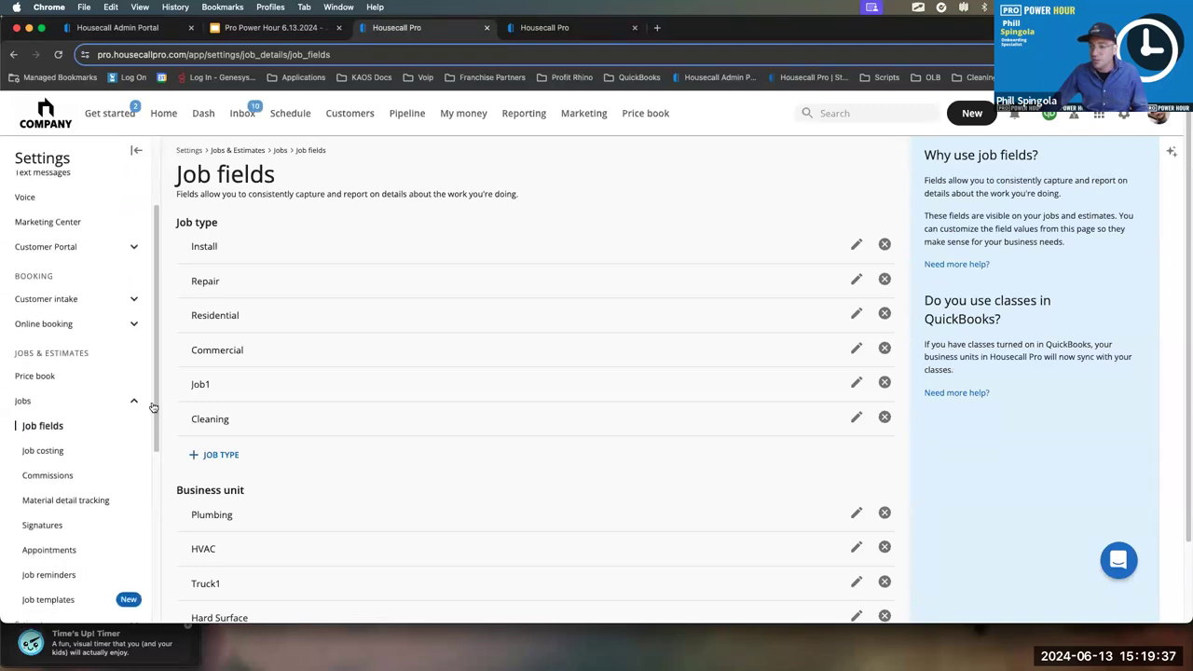
Draw temporary arrows pointing to the Jobs, Job costing, Commissions and Material detail tracking settings entries
drag(183, 407, 57, 405)
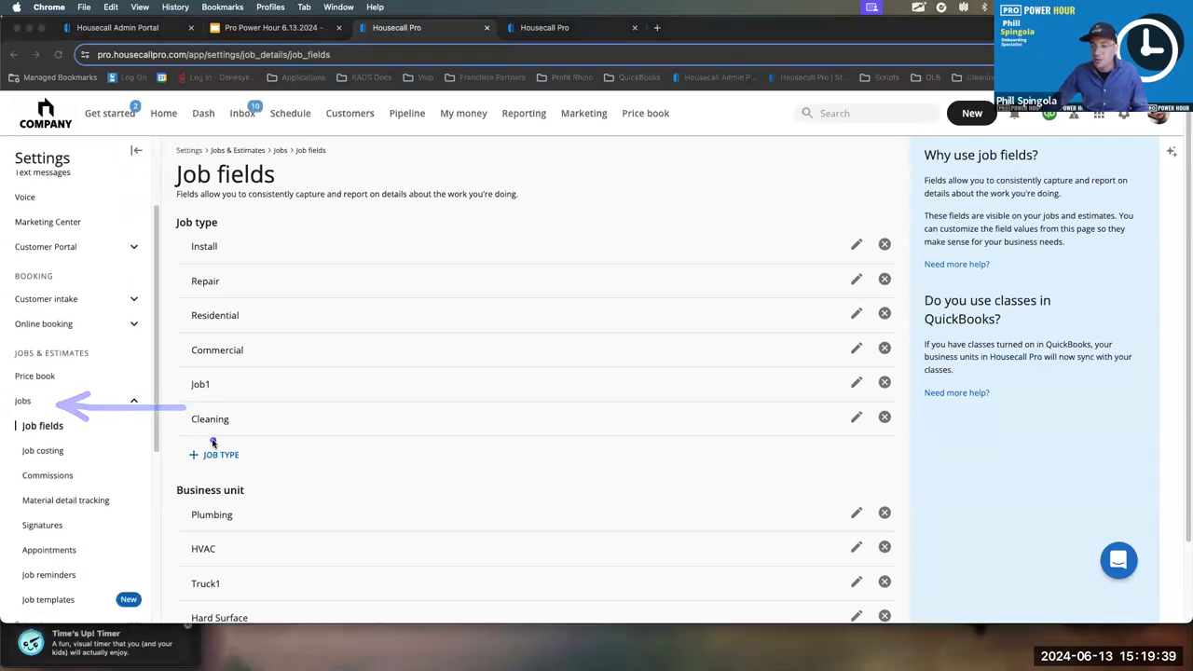
drag(183, 455, 60, 445)
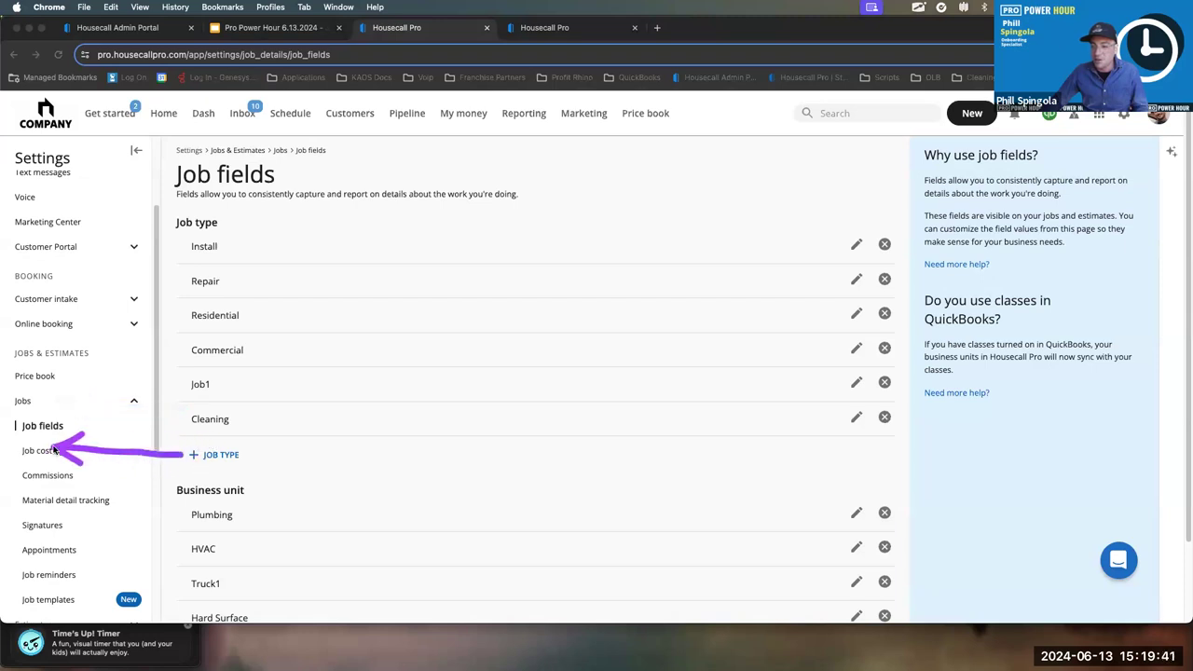
drag(157, 475, 88, 480)
drag(184, 509, 111, 507)
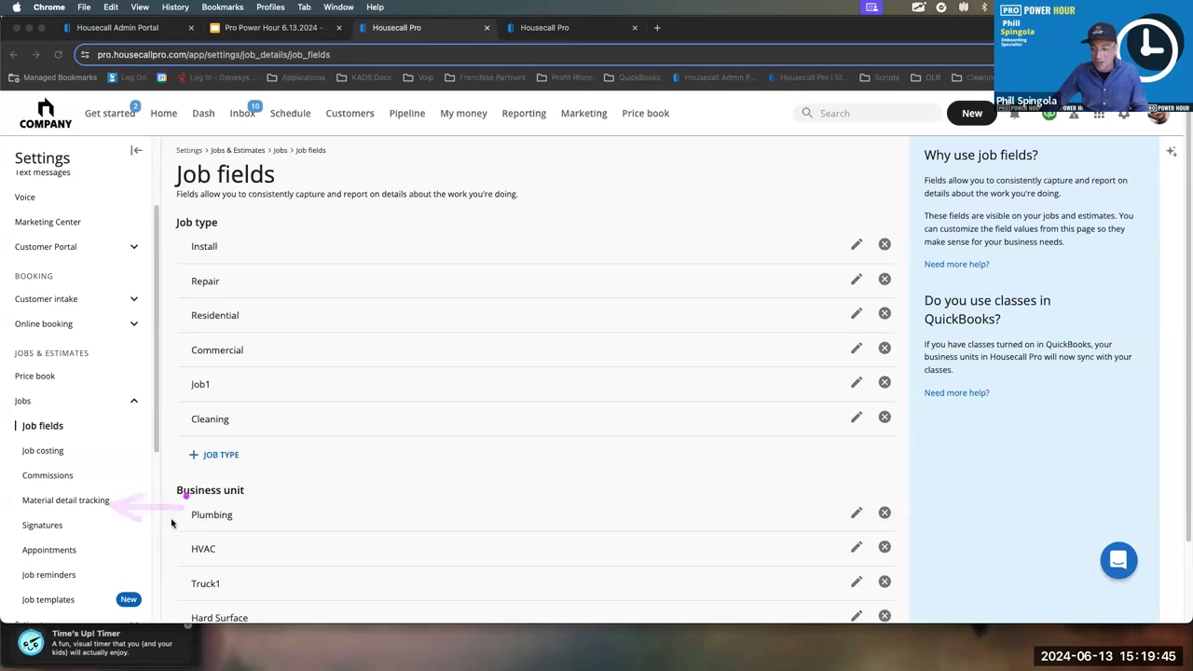
Examine the Job costing and Commissions settings, including the employees' labor cost and commission rates
click(75, 452)
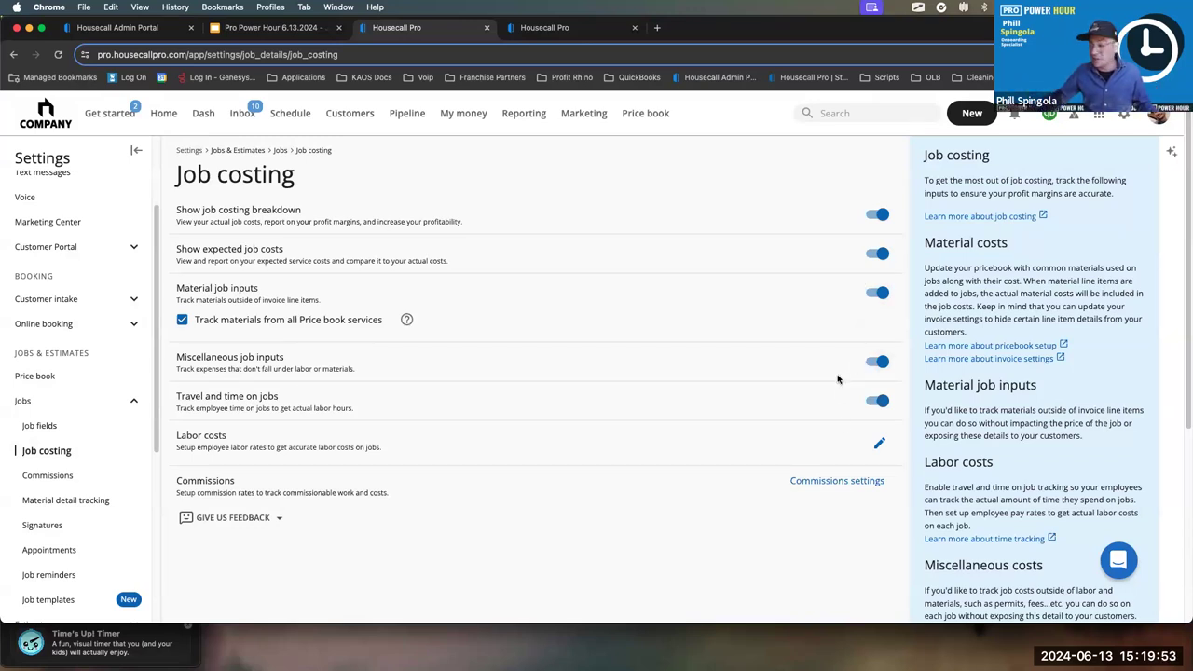
click(64, 482)
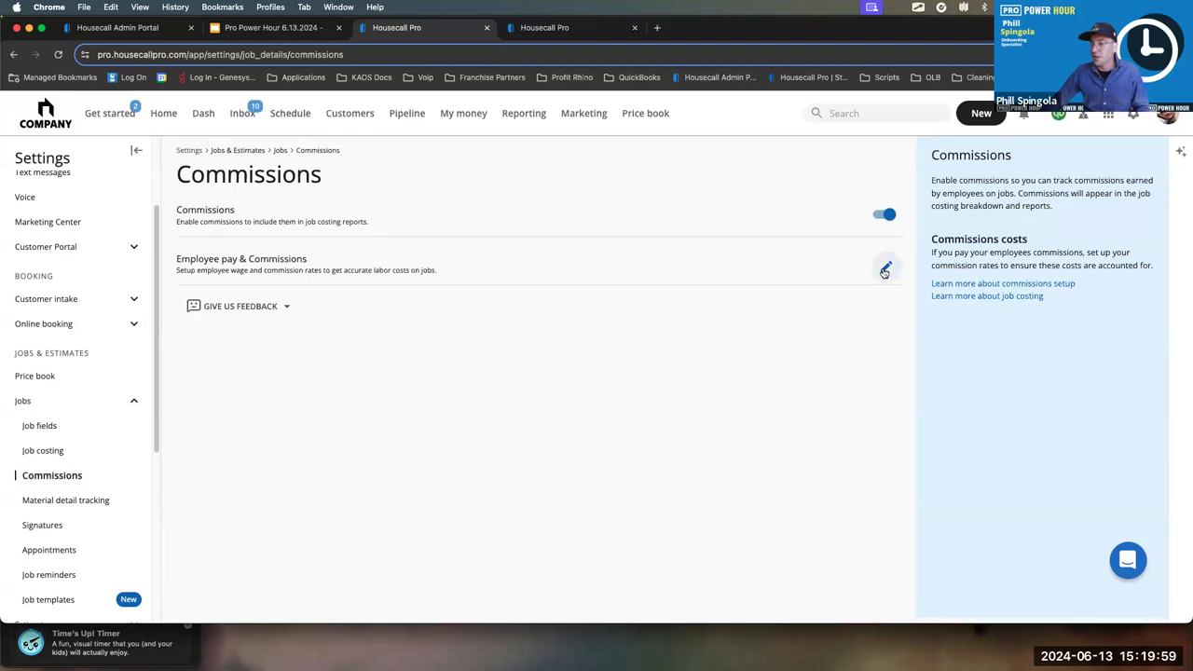
click(885, 270)
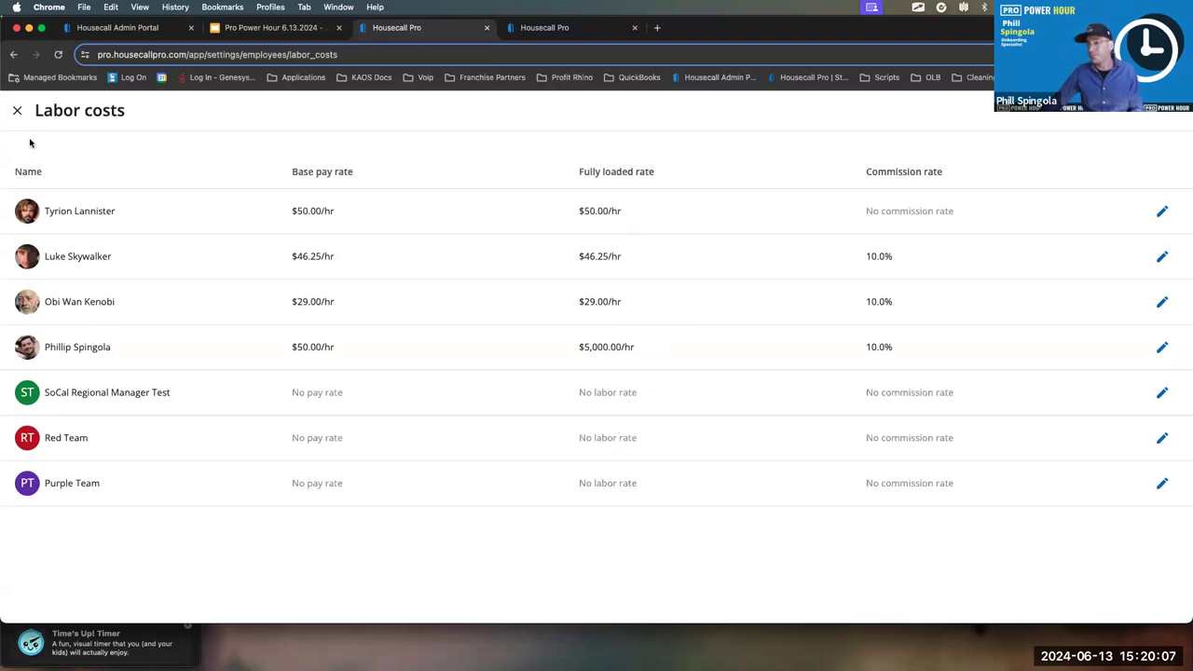
click(17, 110)
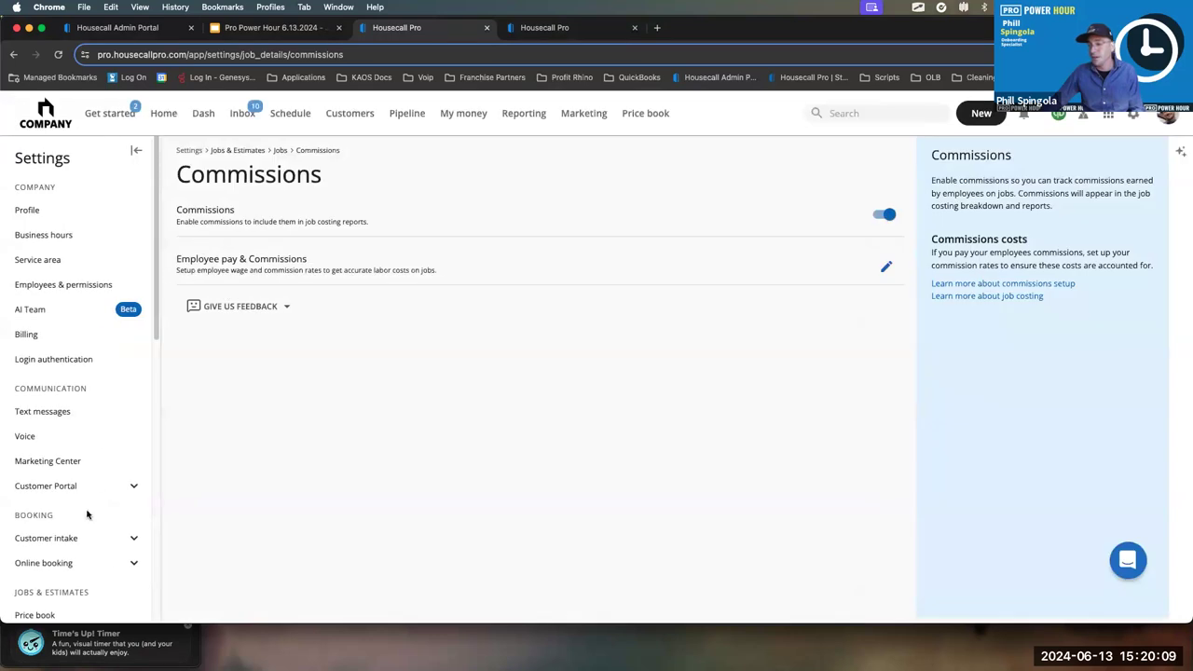
Examine the Source, Purchase status and Vendor values in the Material detail tracking settings
click(88, 471)
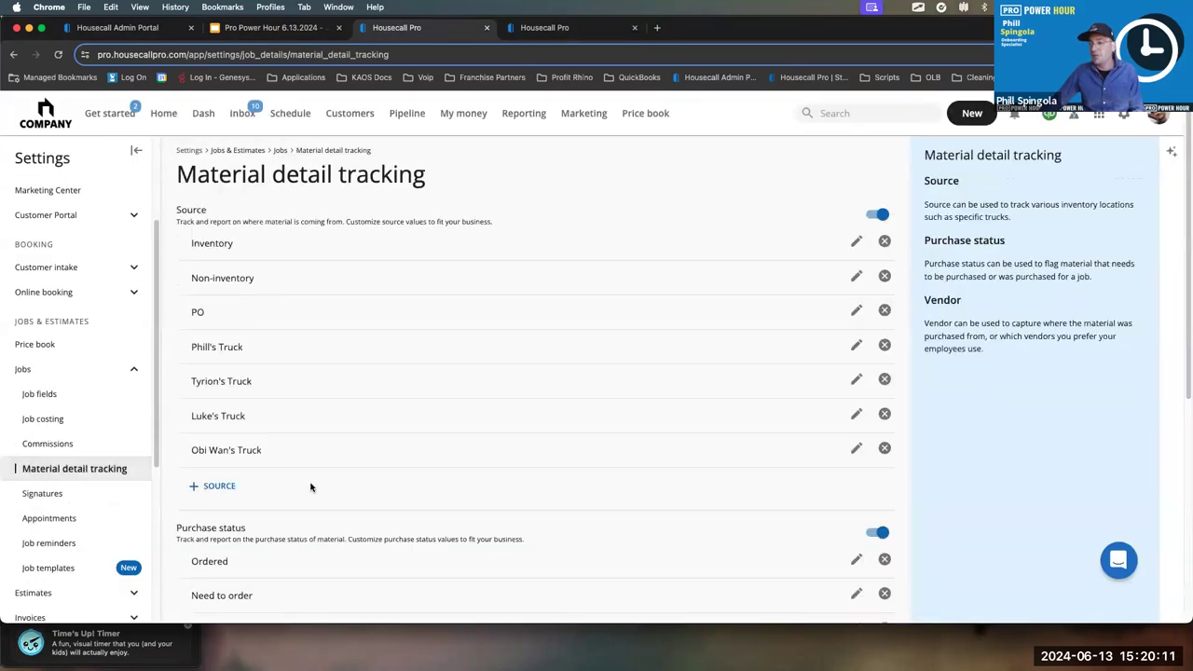
scroll(713, 322, down, 1)
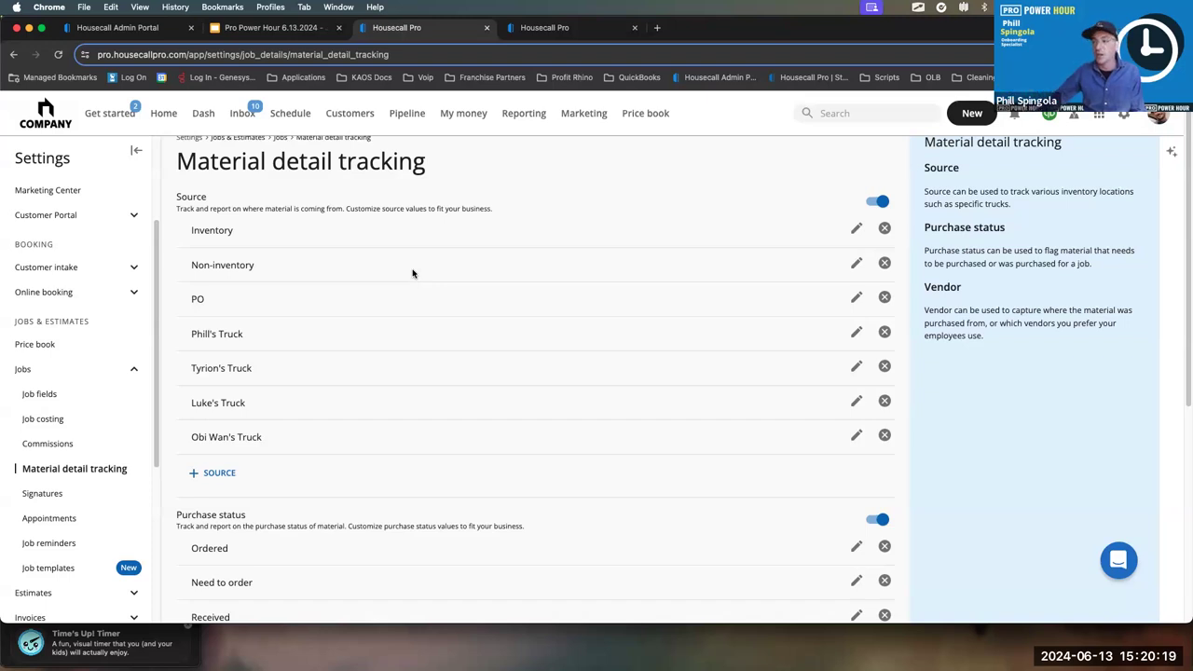
scroll(406, 273, up, 1)
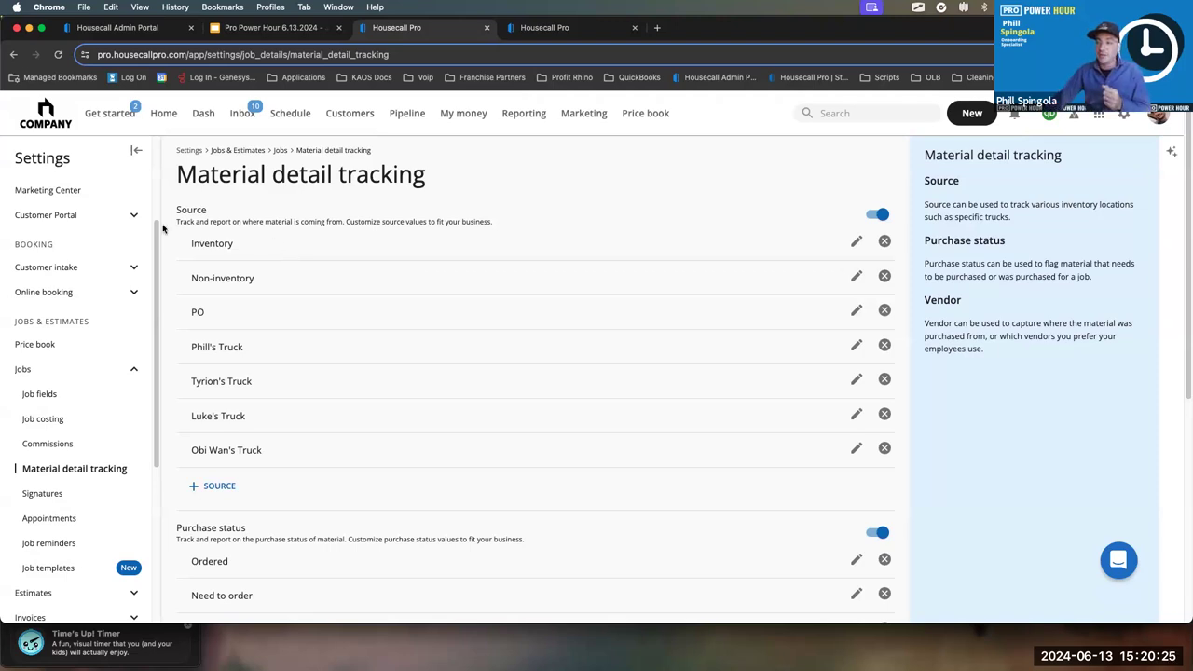
drag(173, 213, 207, 211)
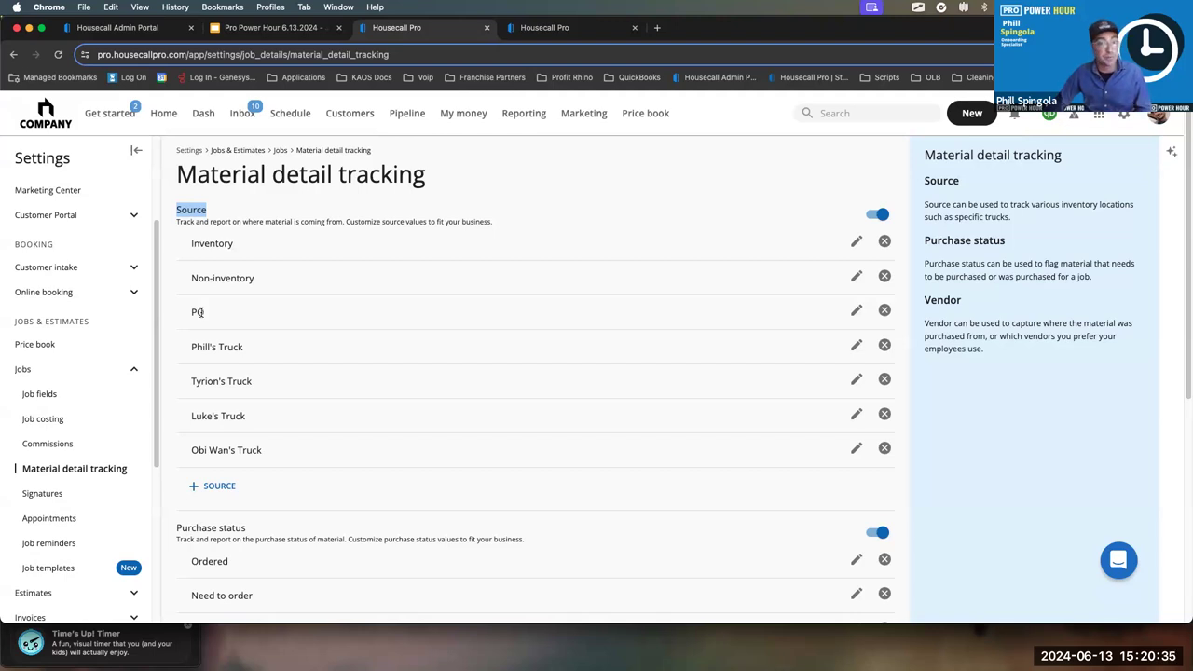
drag(245, 347, 191, 347)
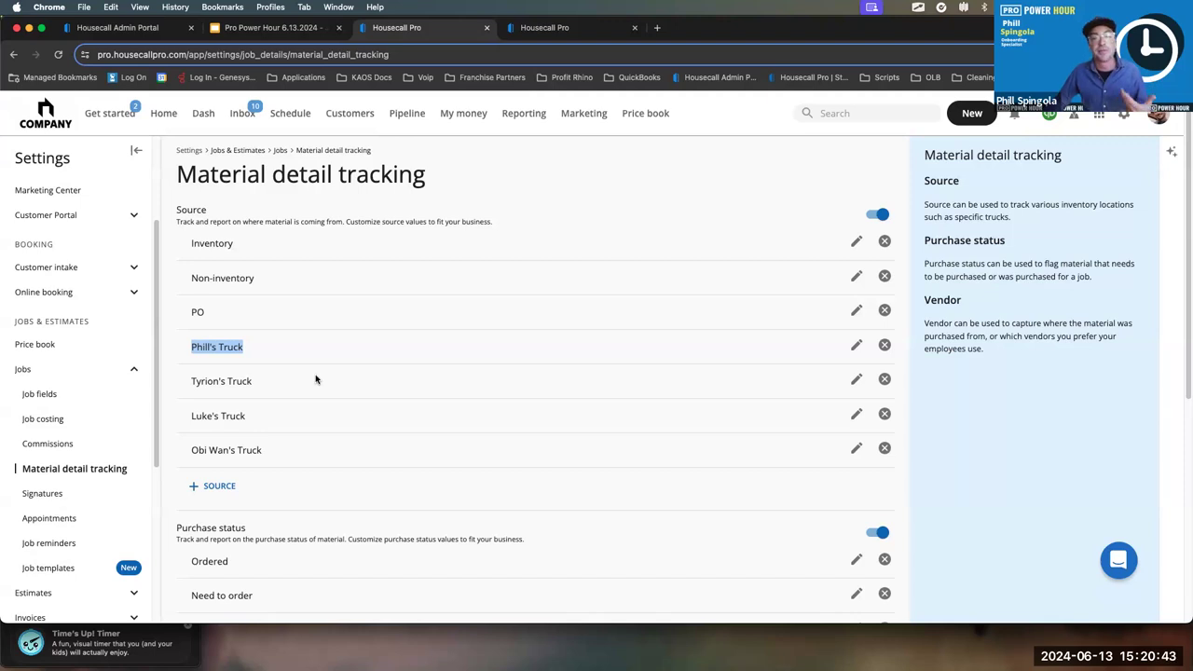
scroll(415, 490, down, 2)
scroll(372, 482, down, 3)
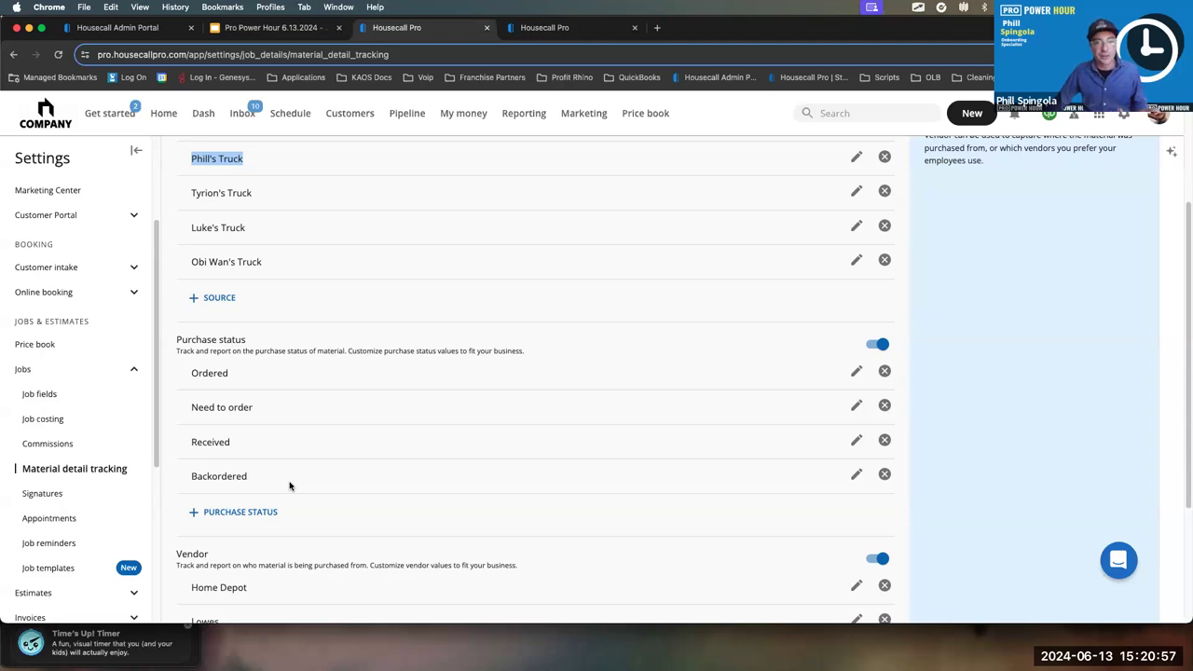
scroll(289, 485, down, 4)
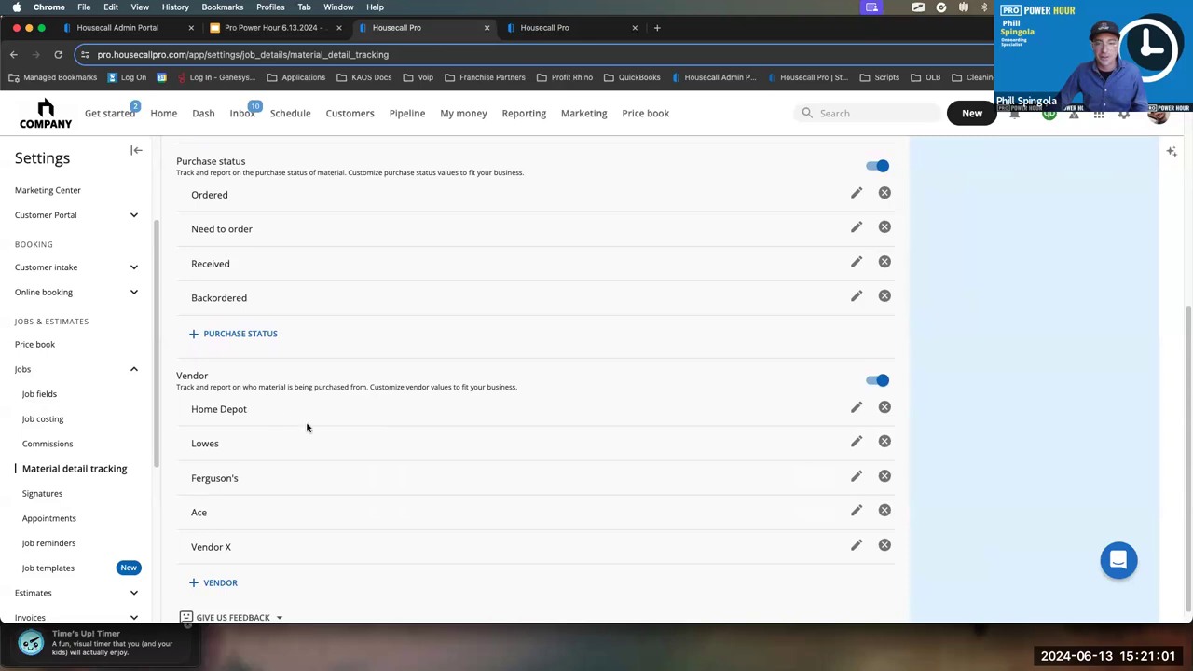
scroll(371, 453, down, 1)
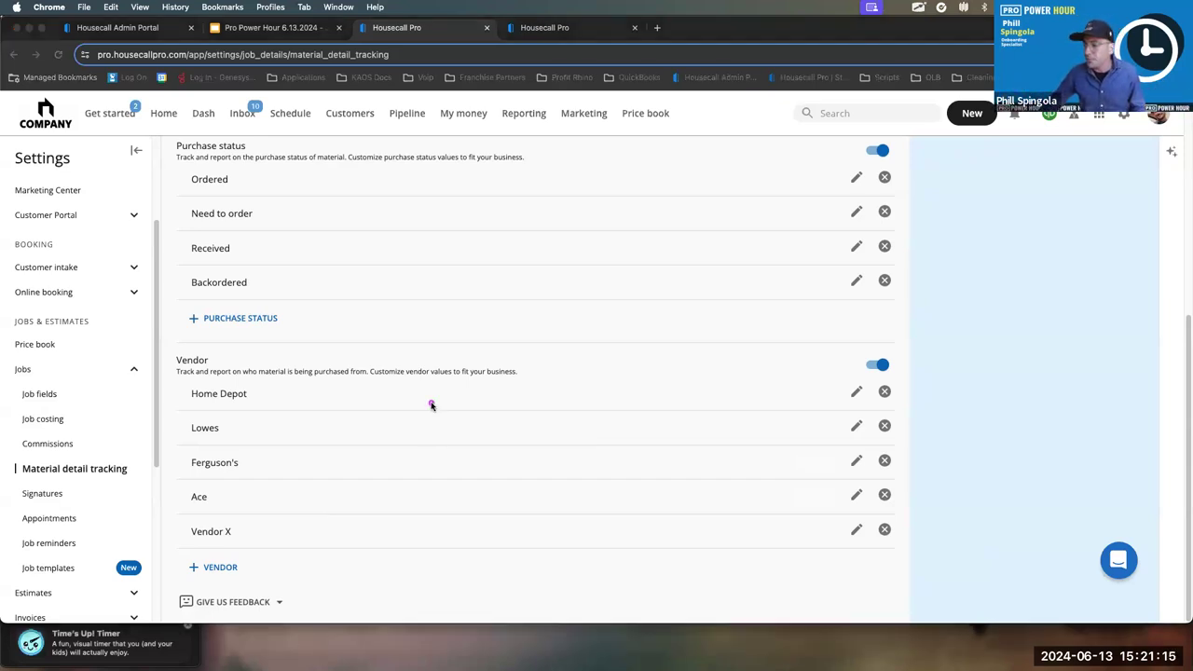
Open the pay details of the second field tech listed under Employees & permissions
scroll(117, 492, up, 5)
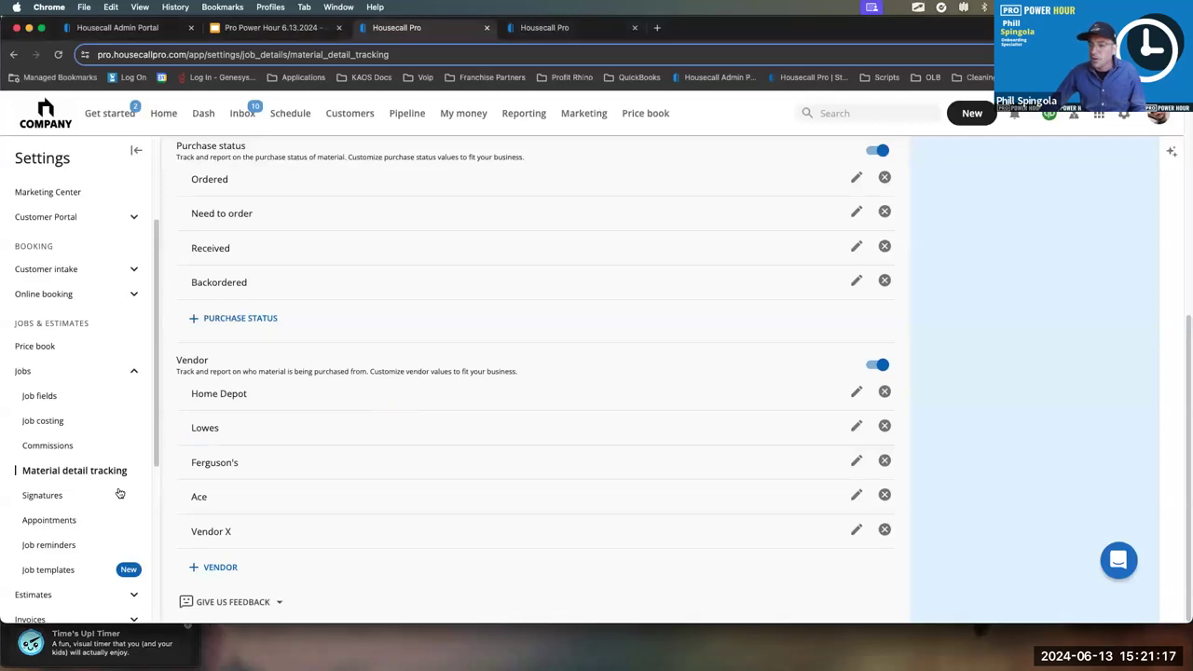
scroll(186, 437, up, 5)
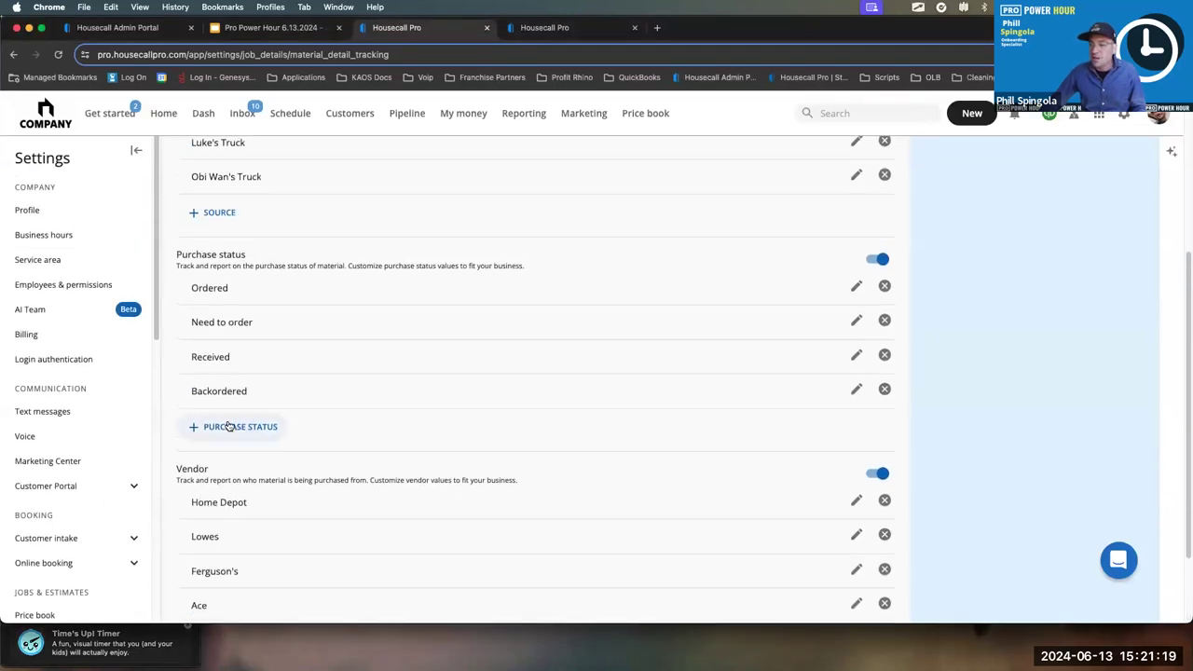
click(109, 290)
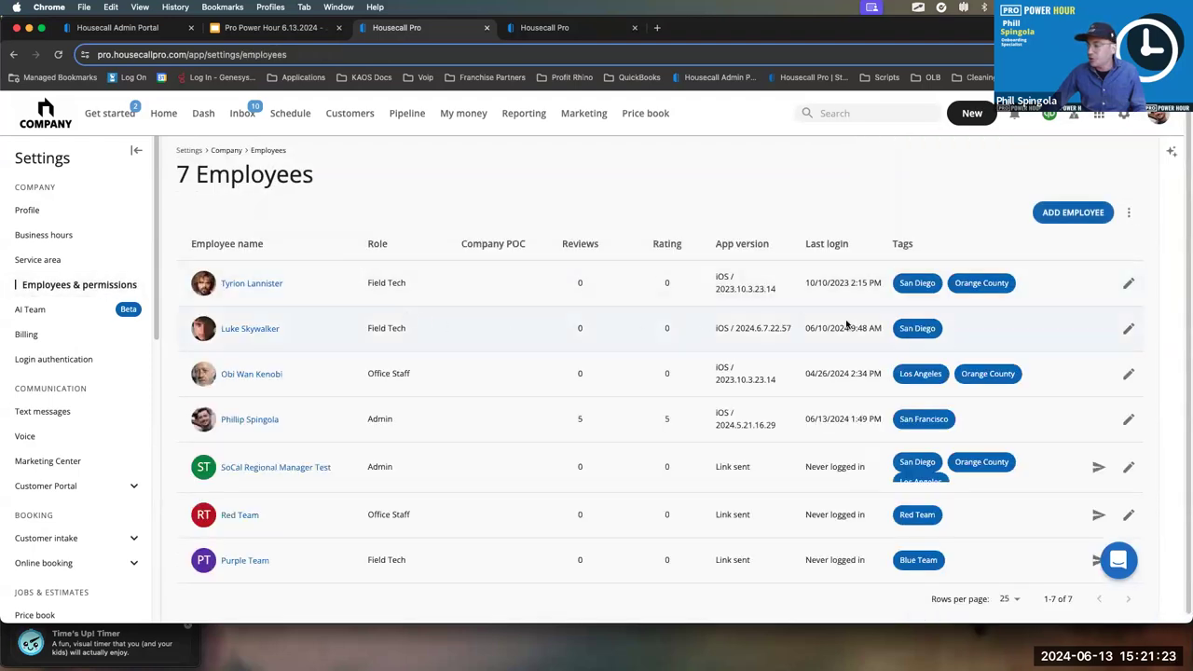
click(1128, 332)
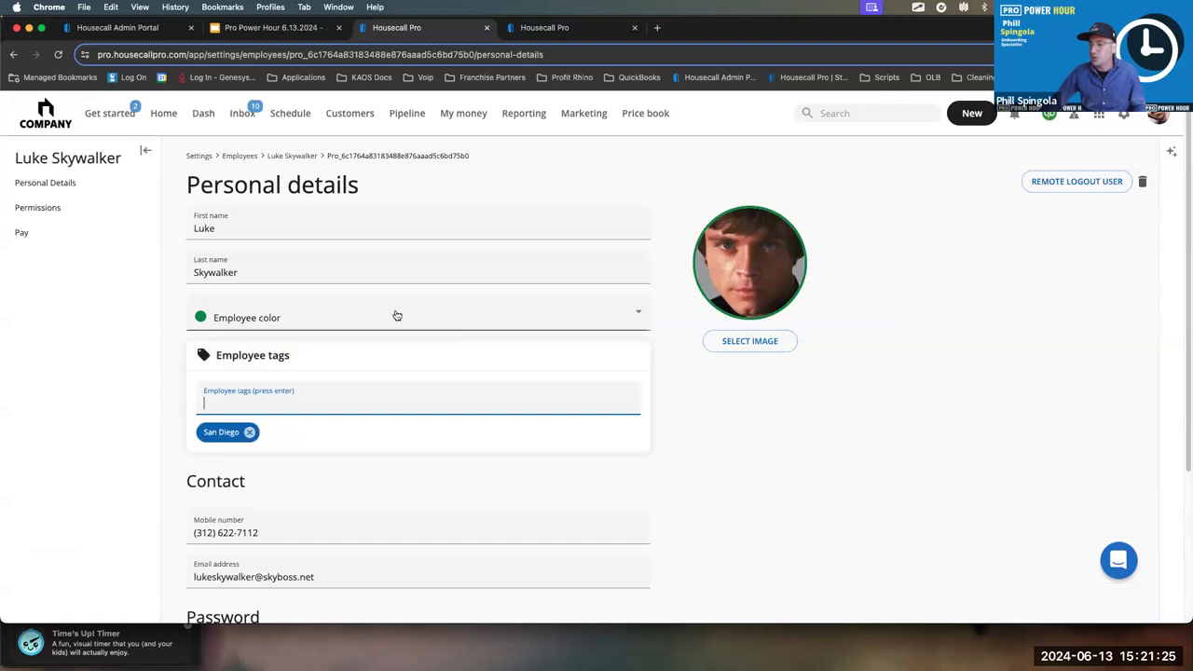
drag(271, 459, 44, 237)
click(21, 233)
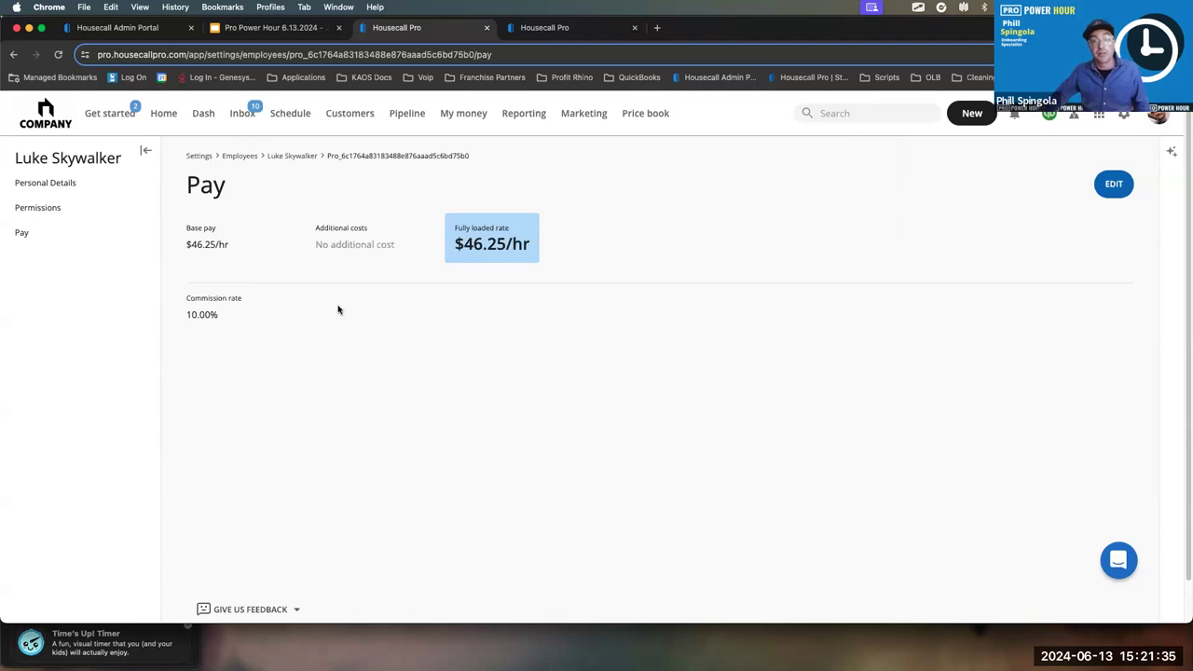
Edit the employee's pay and set the hourly base pay rate to $50.00
click(1115, 184)
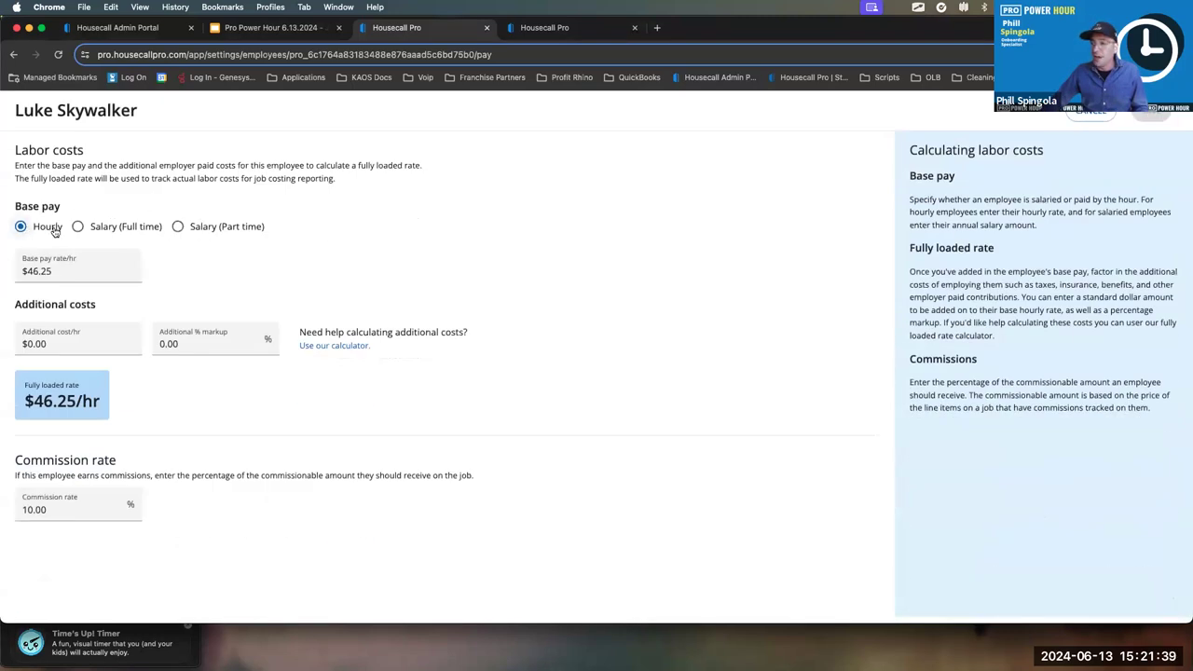
drag(85, 271, 14, 270)
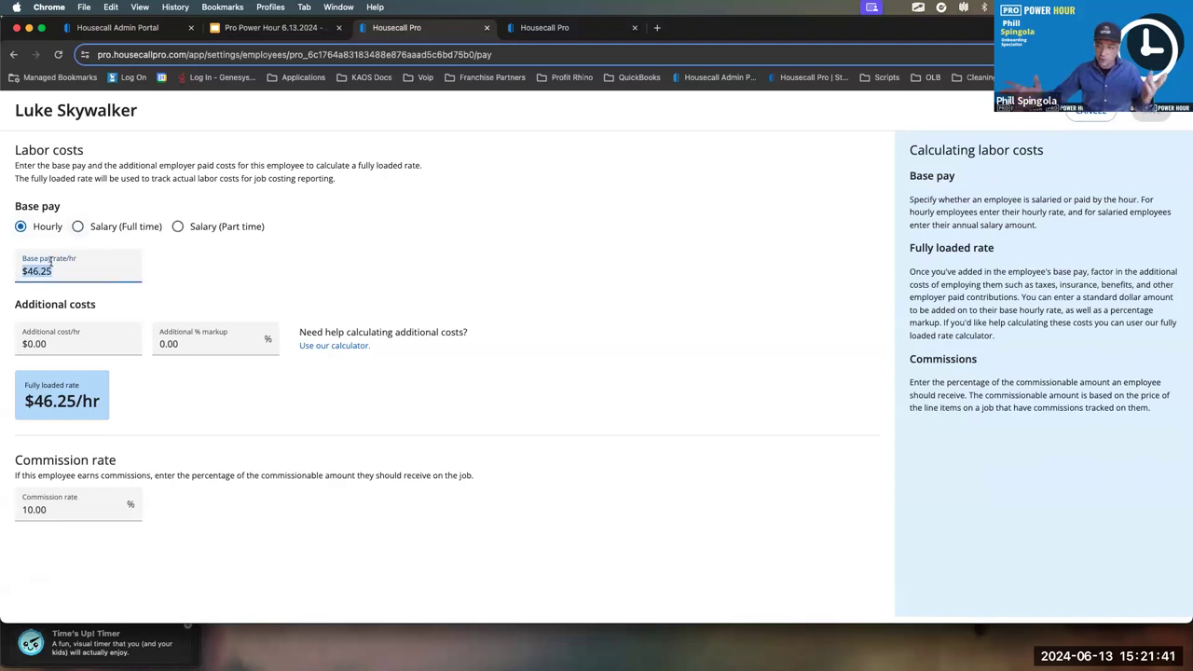
text(50)
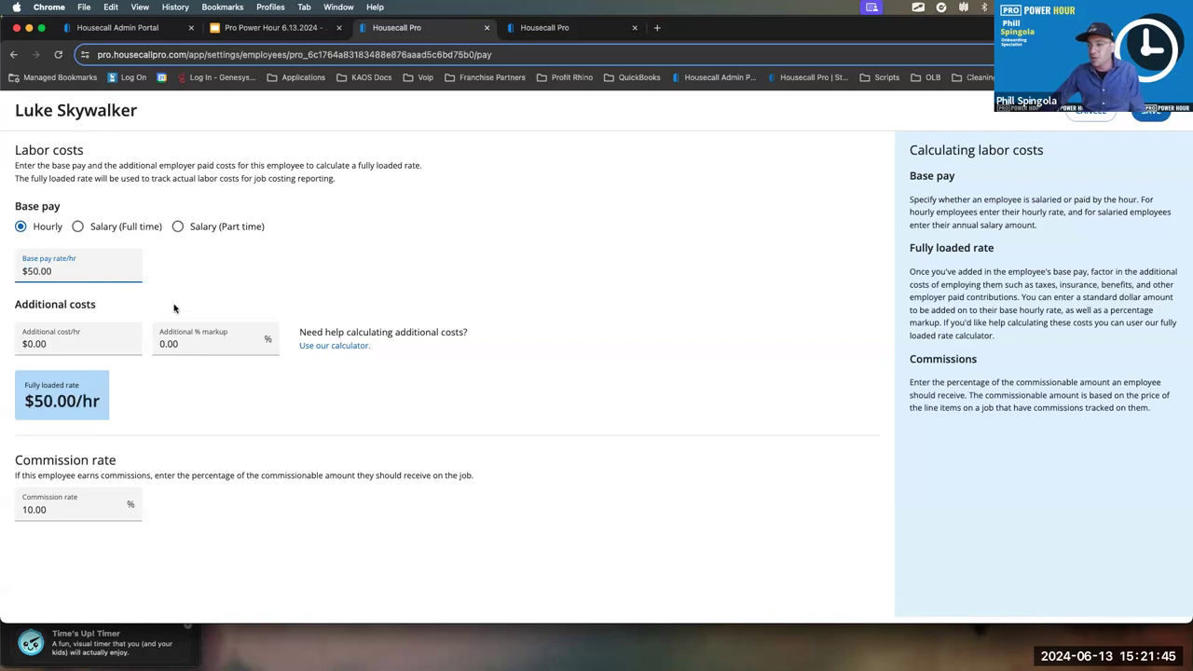
click(58, 344)
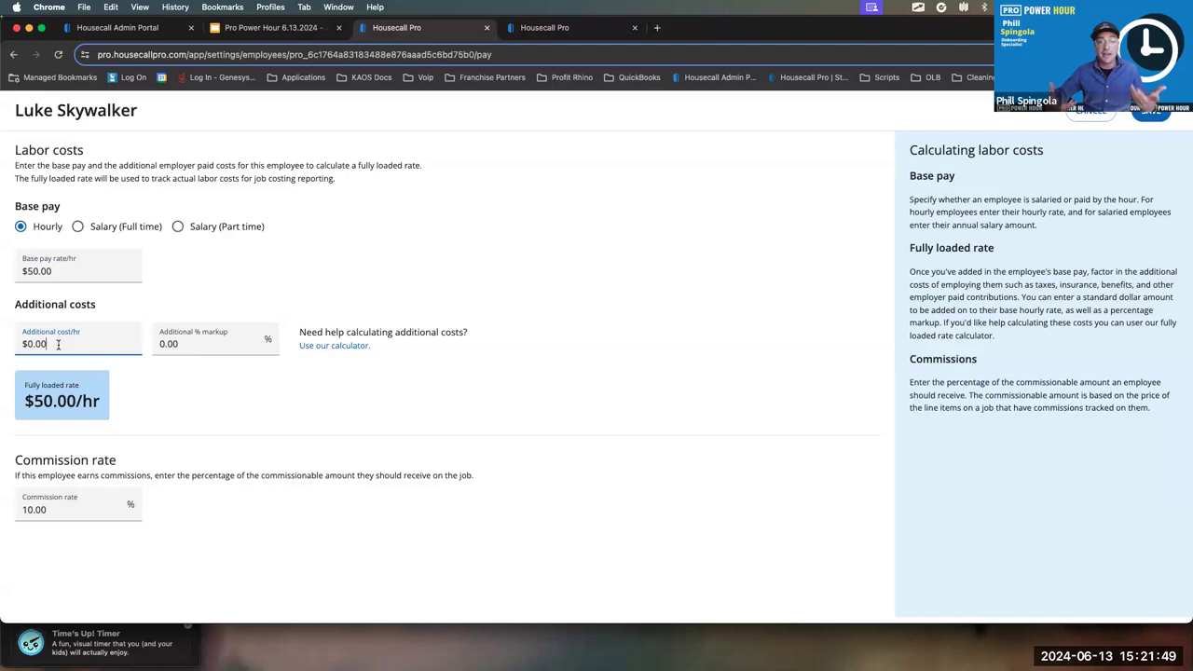
click(187, 345)
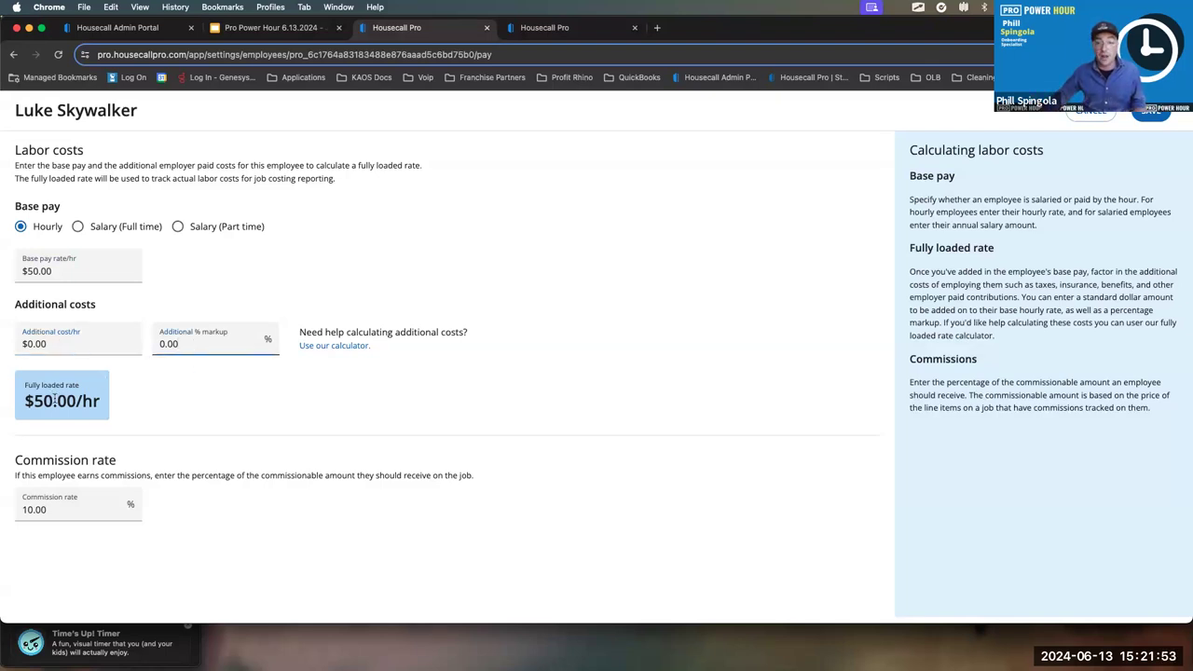
click(173, 411)
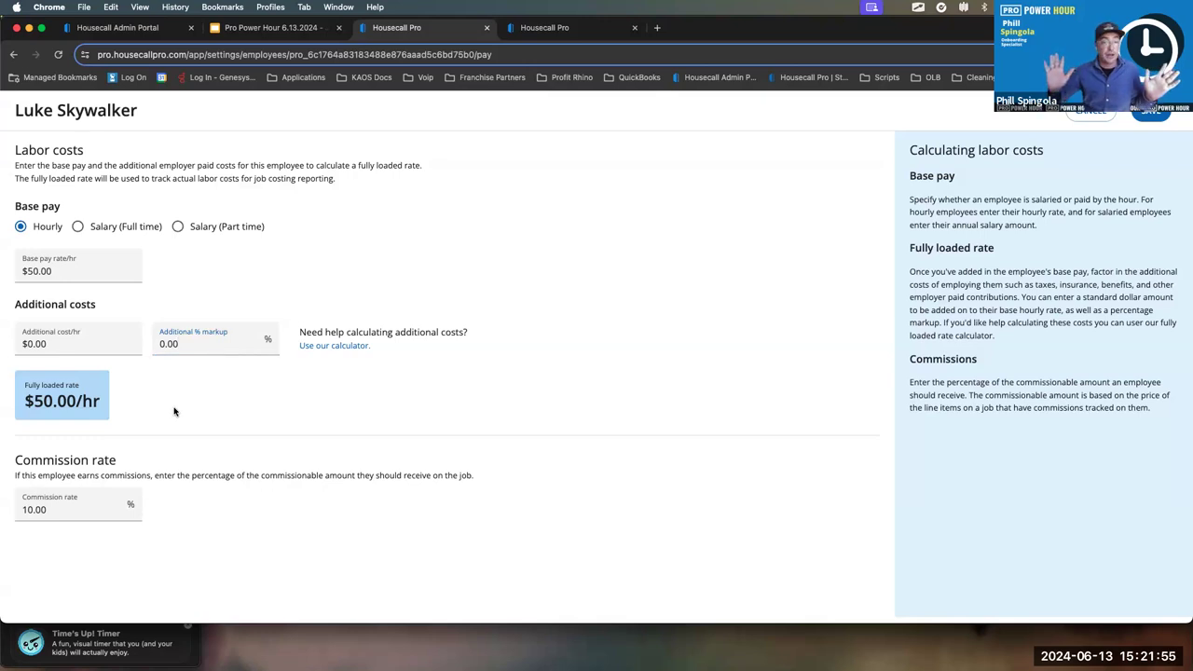
Calculate the fully loaded rate with $0.00 net earnings, gross earnings and taxes & contributions, and $100.00 overhead
click(316, 347)
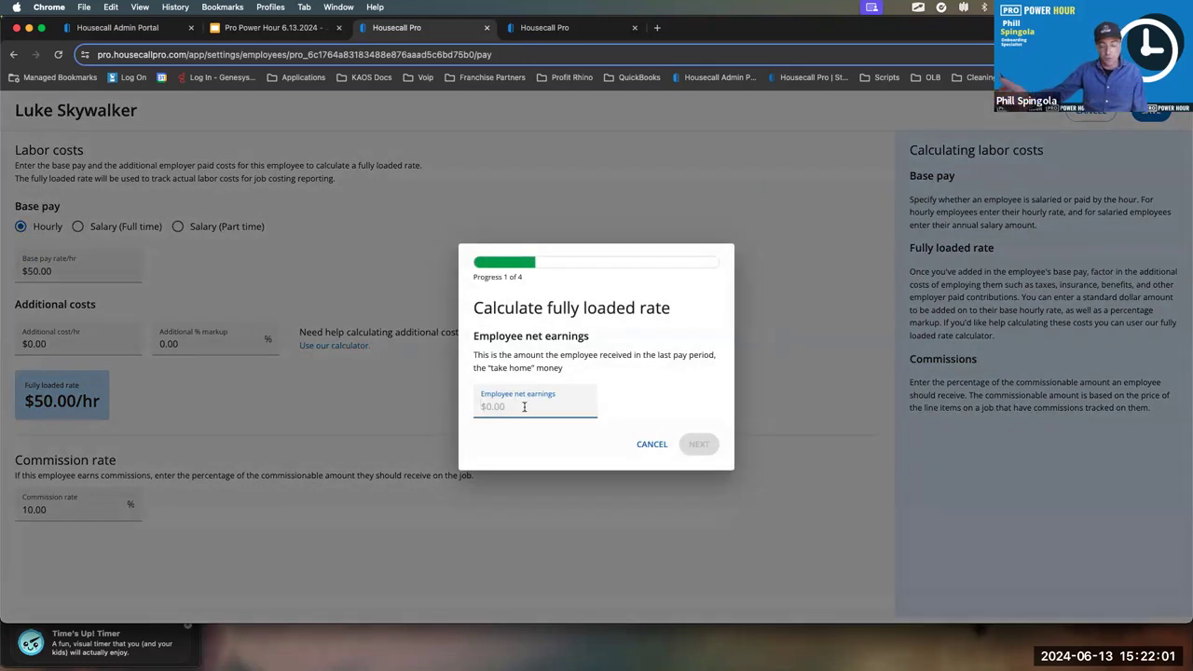
text(0)
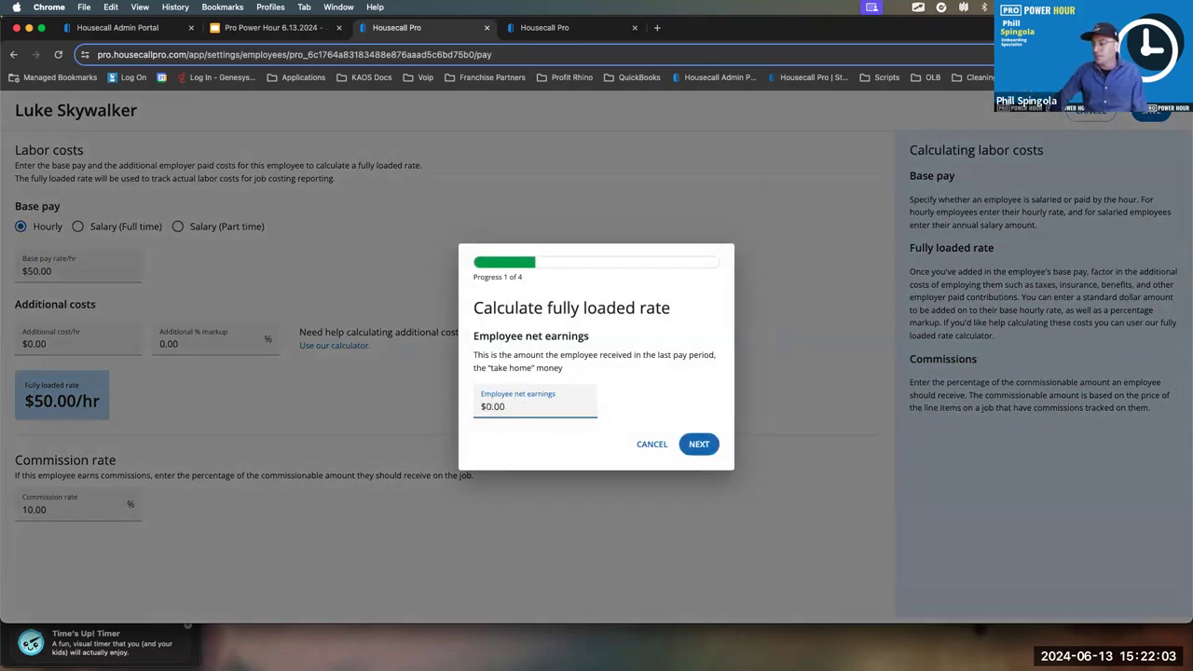
click(699, 443)
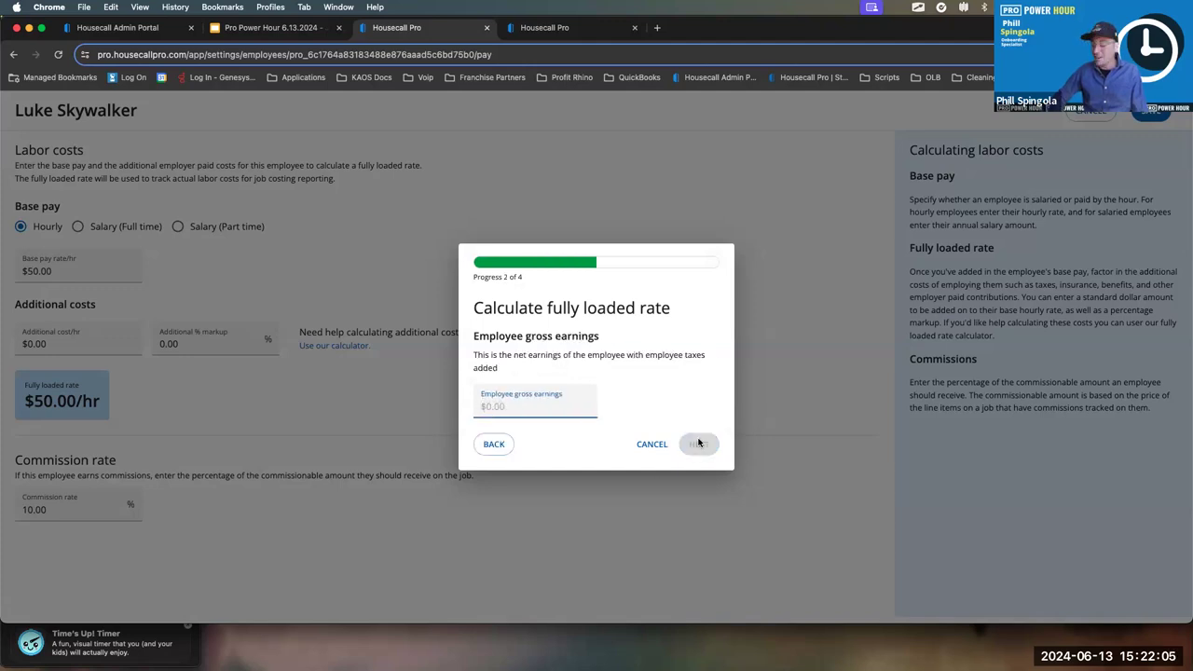
text(0)
click(699, 443)
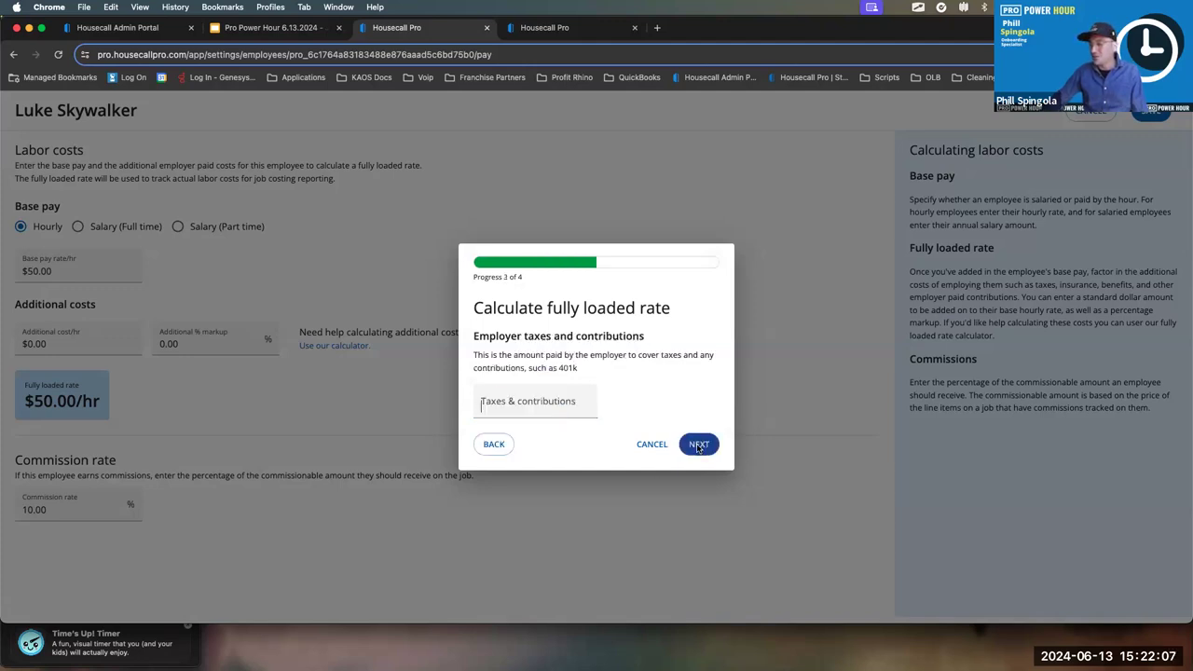
text(0)
click(695, 445)
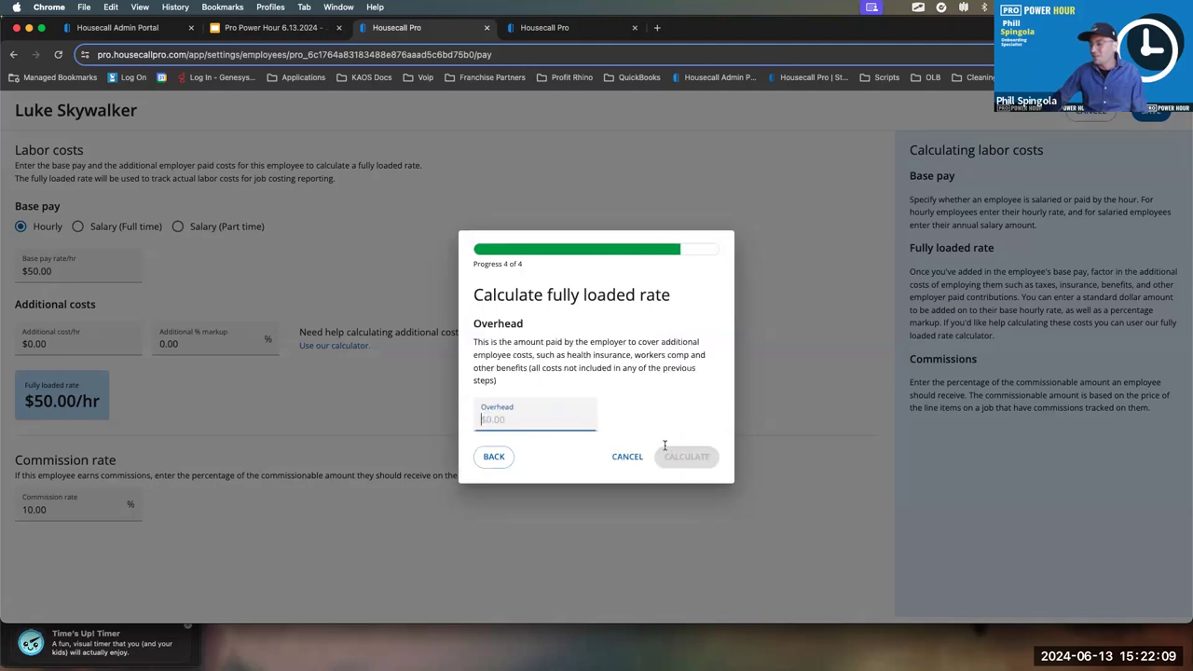
text(100)
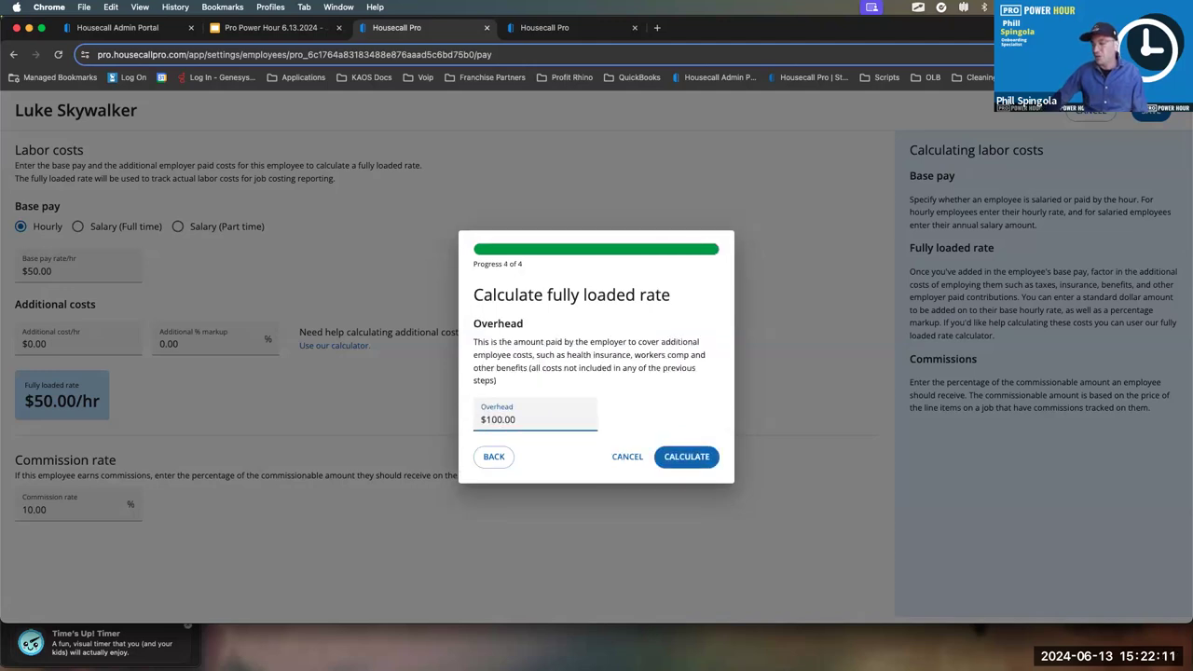
click(687, 457)
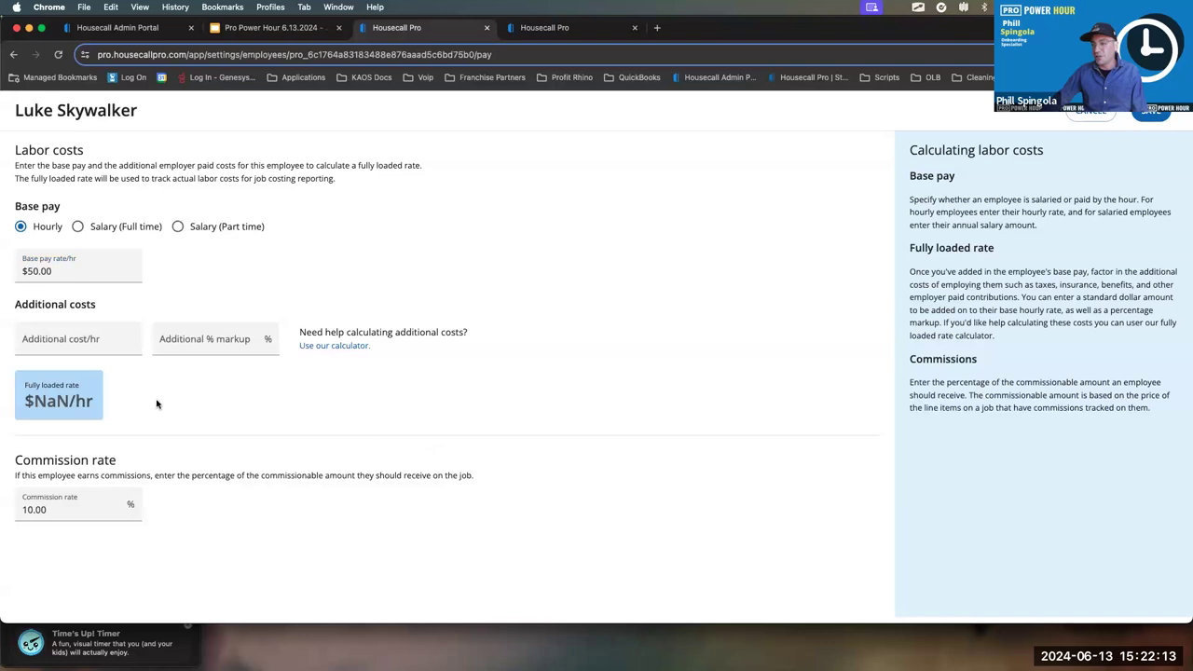
Rerun the fully loaded rate calculator with $100.00 net earnings, $200.00 gross earnings, $300 taxes & contributions and $400 overhead
click(332, 347)
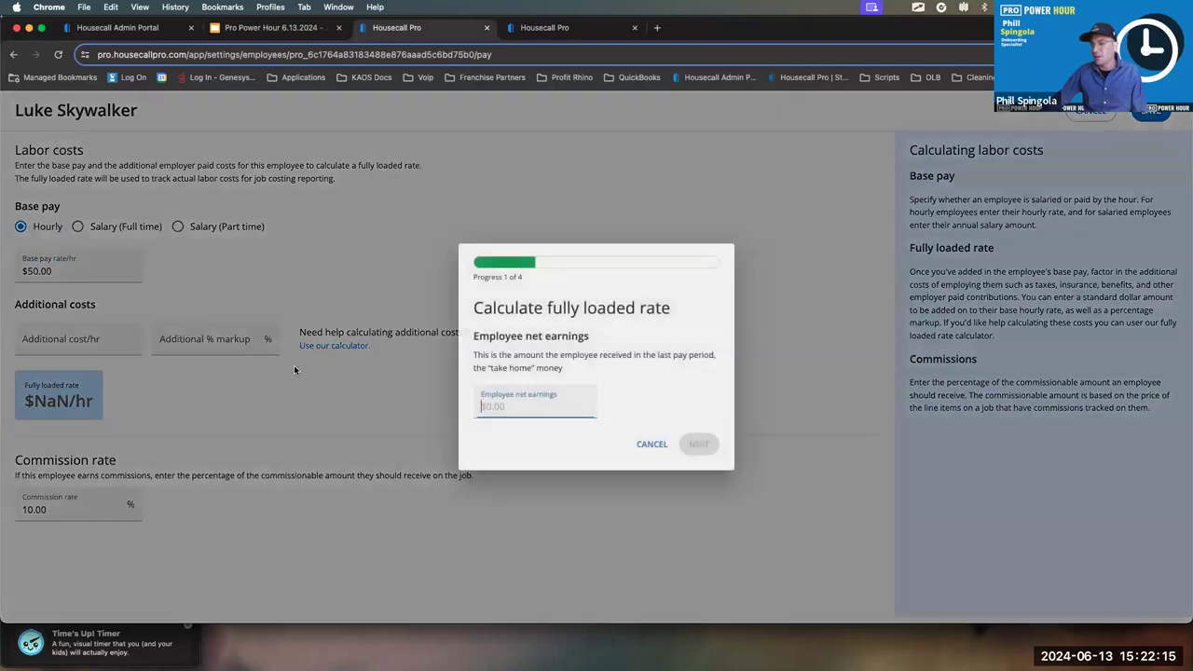
text(100.00)
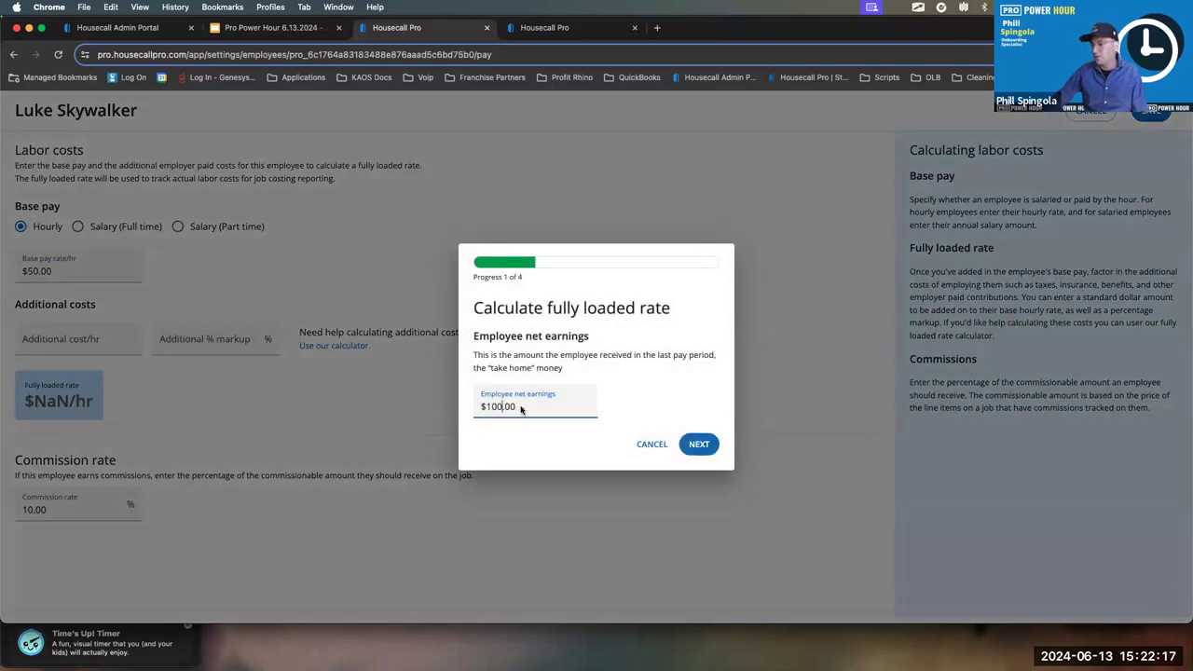
key(Return)
text(12)
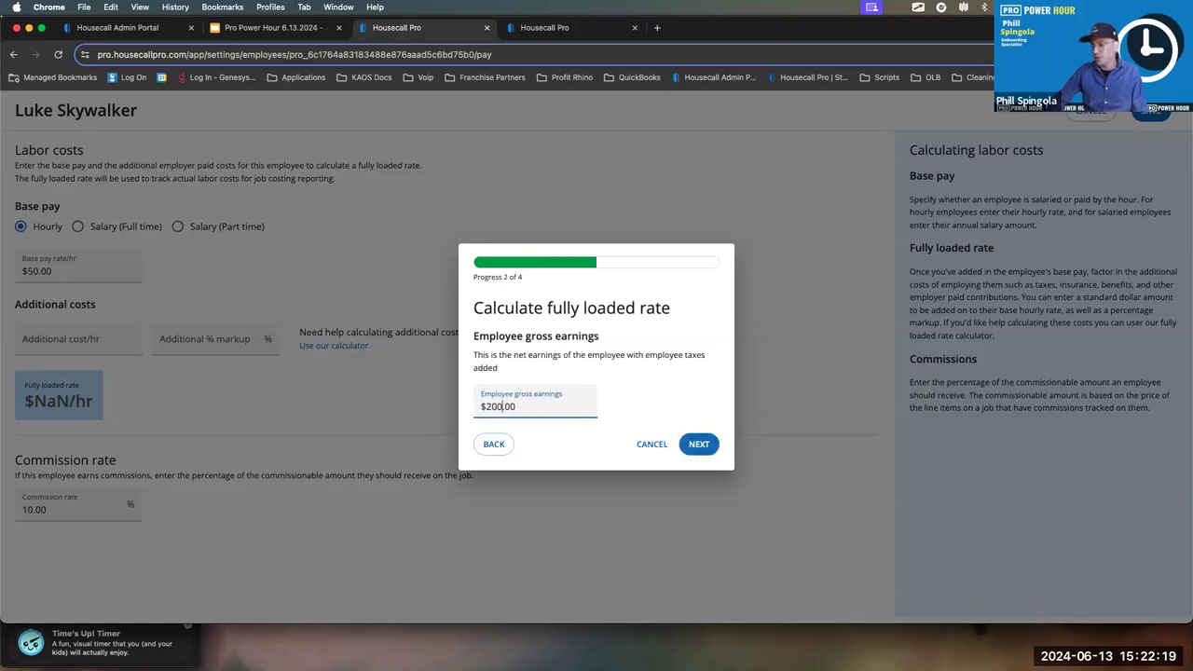
key(Return)
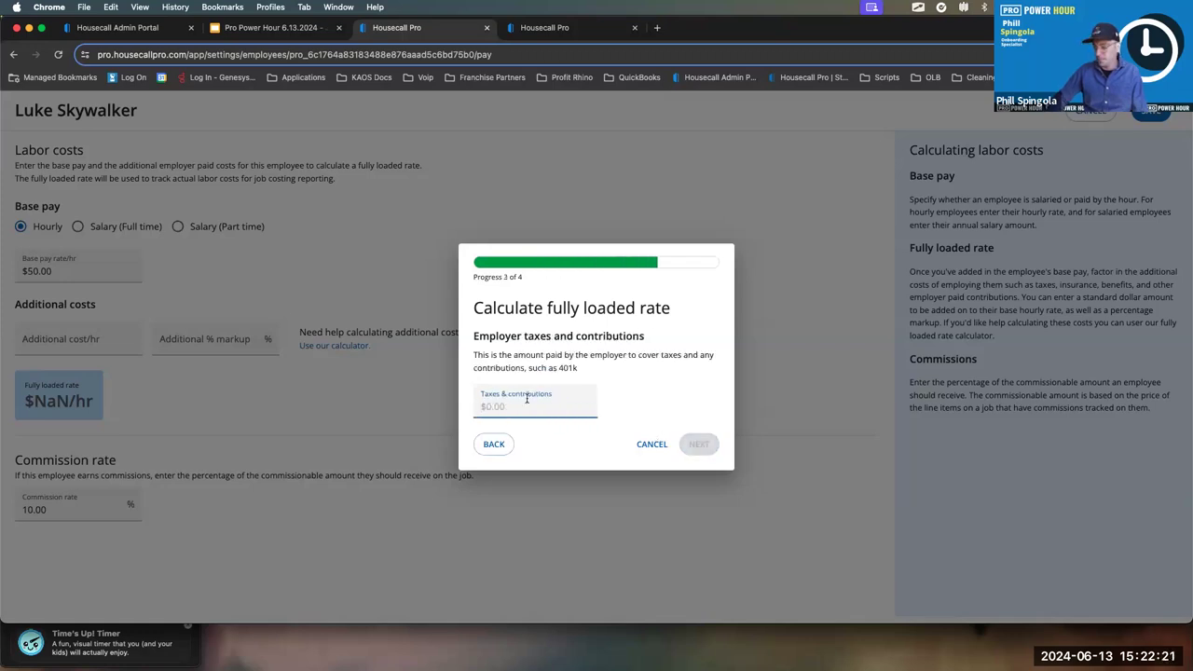
text(300)
click(673, 439)
text(400)
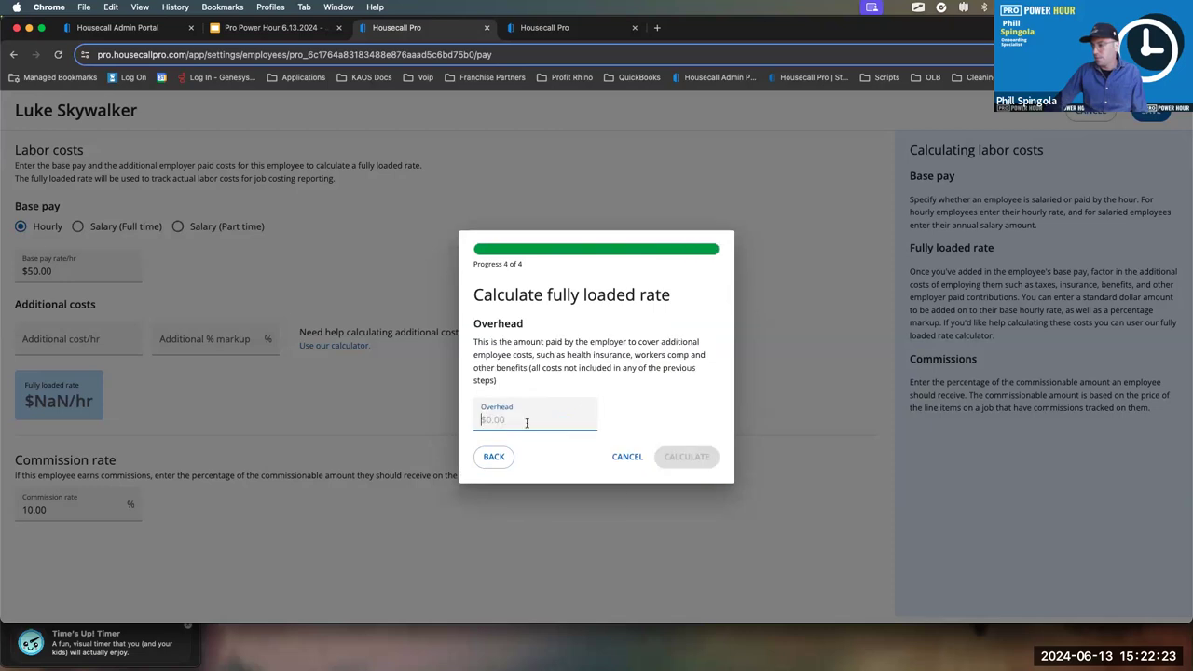
click(697, 460)
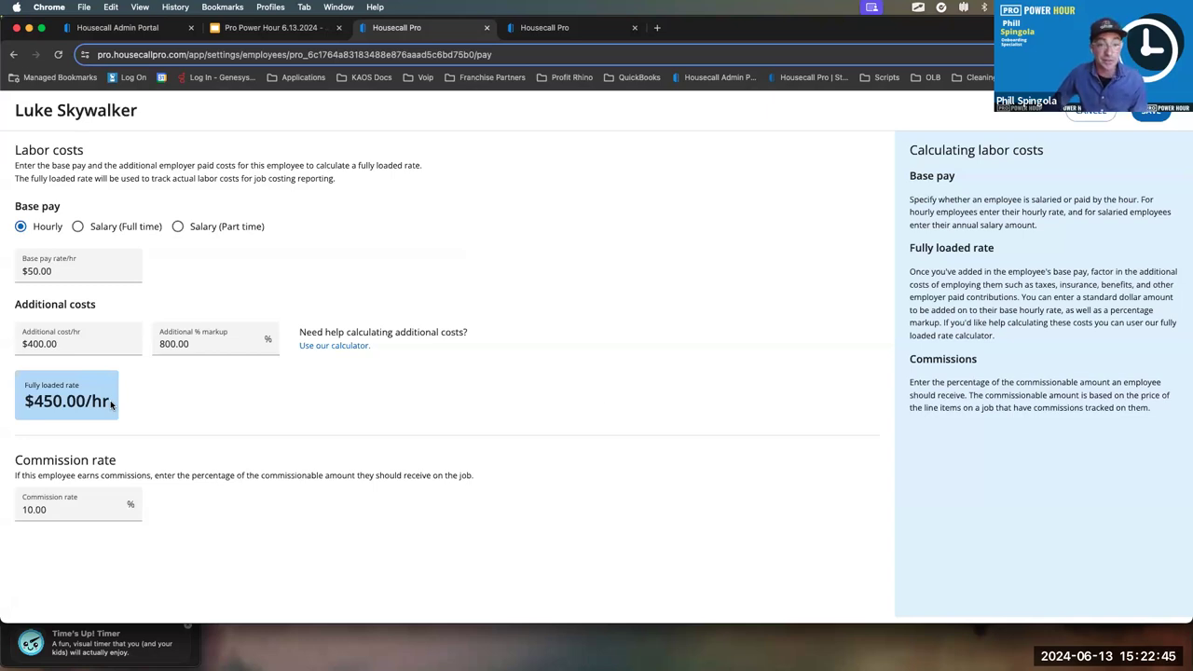
Reset the additional percentage markup to 0.00 and save the employee's pay details
double_click(186, 345)
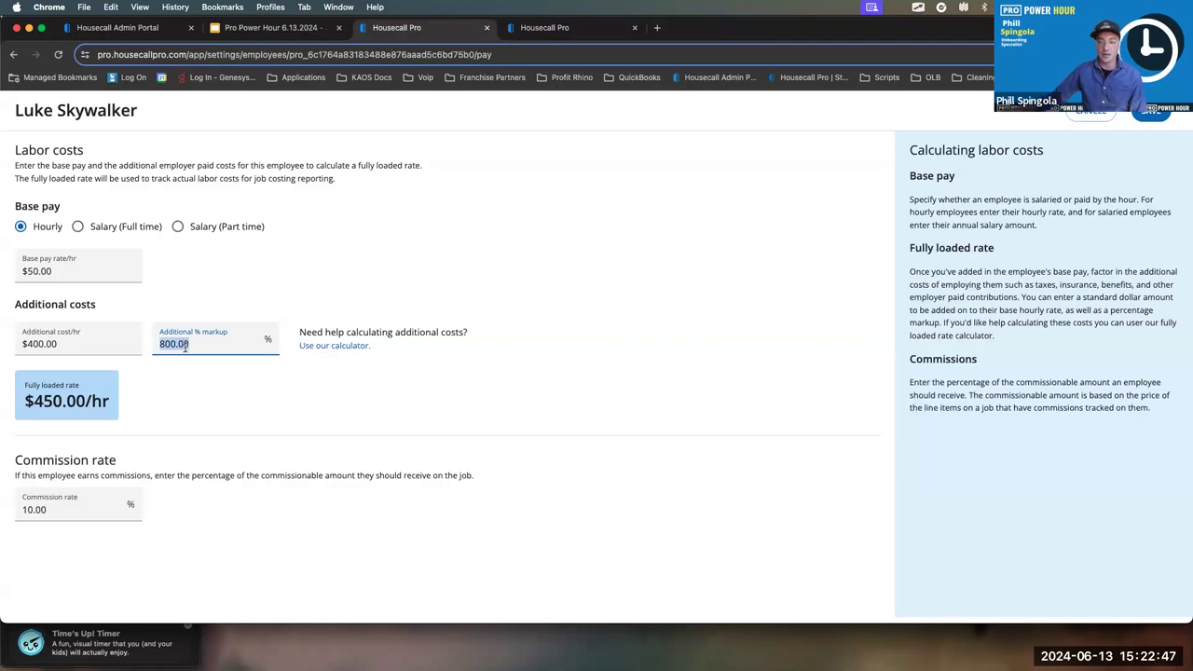
text(0)
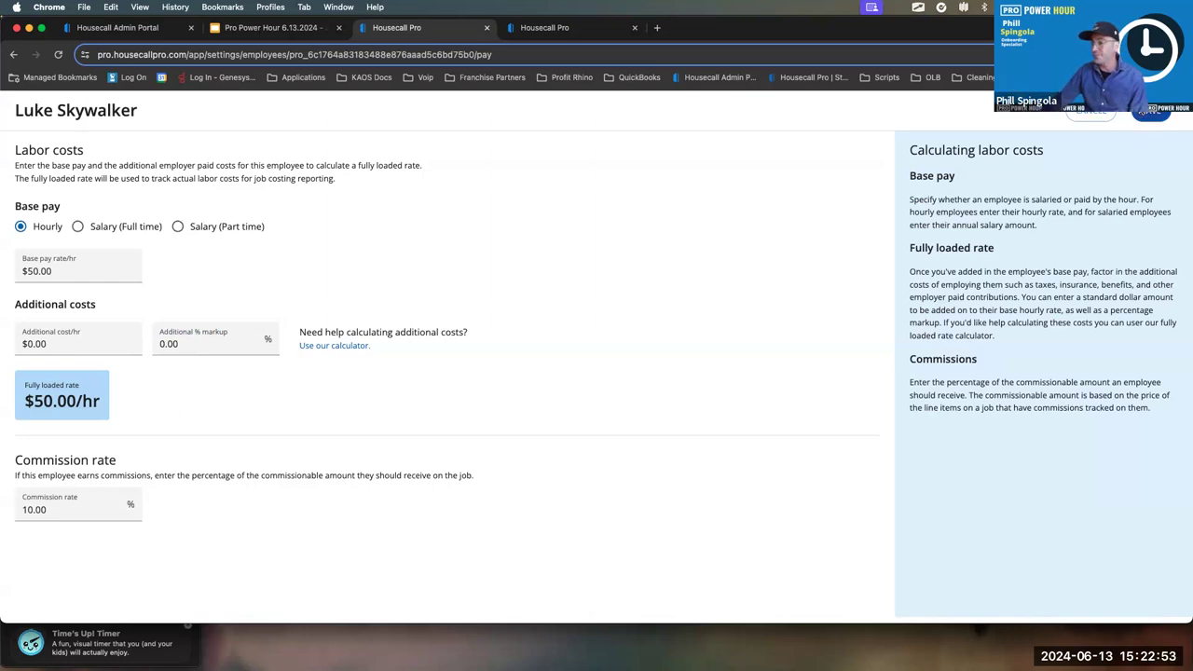
key(Return)
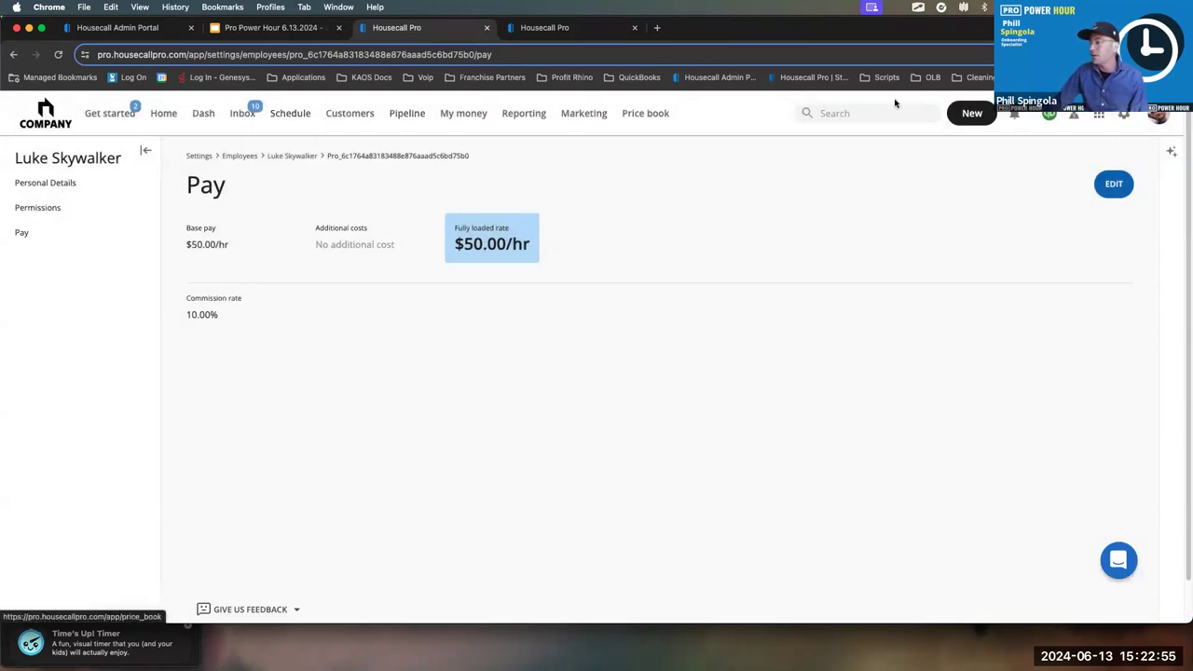
Start a new job and assign it to the existing customer found by name
click(953, 112)
click(964, 144)
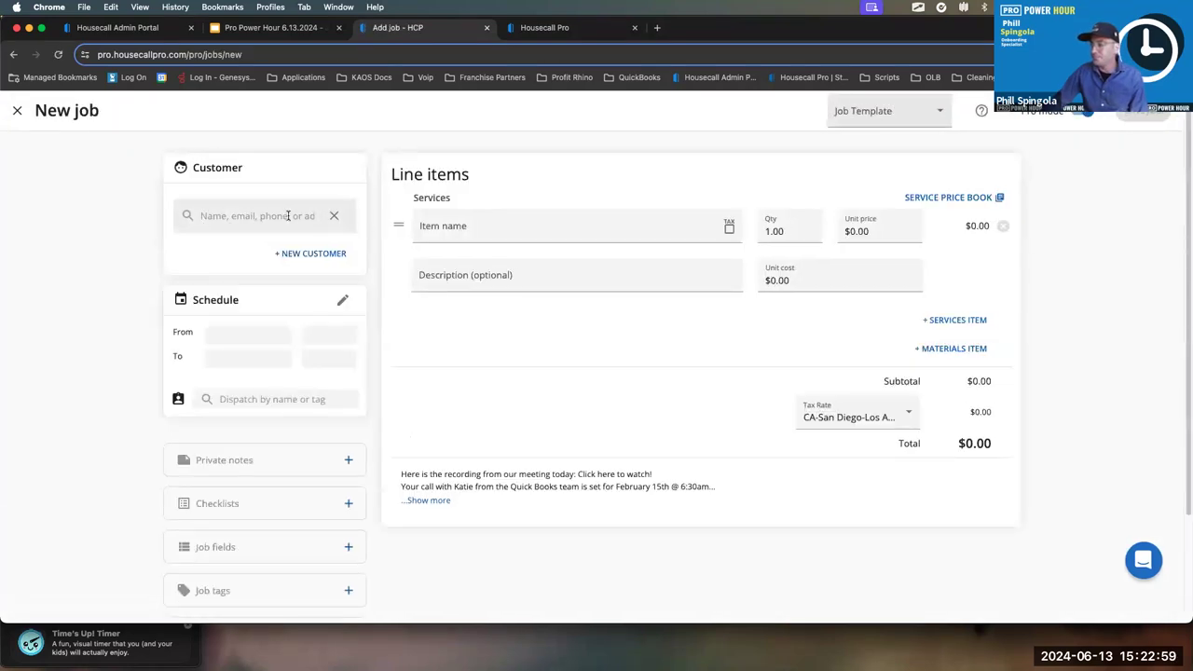
text(mezzi)
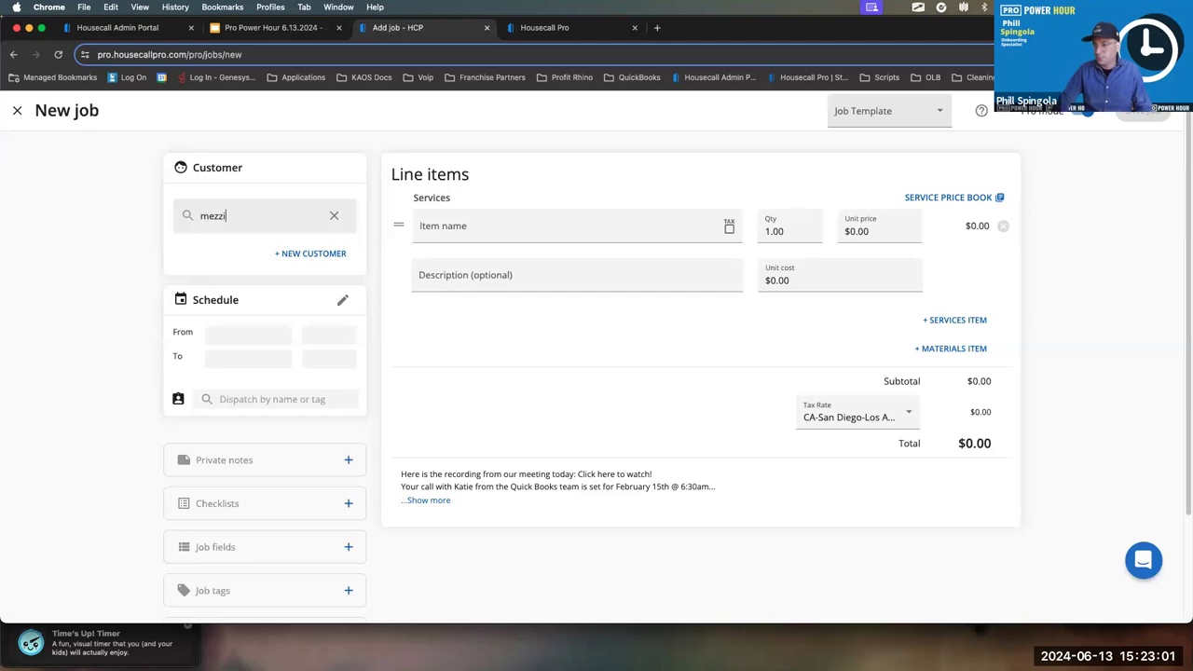
click(269, 285)
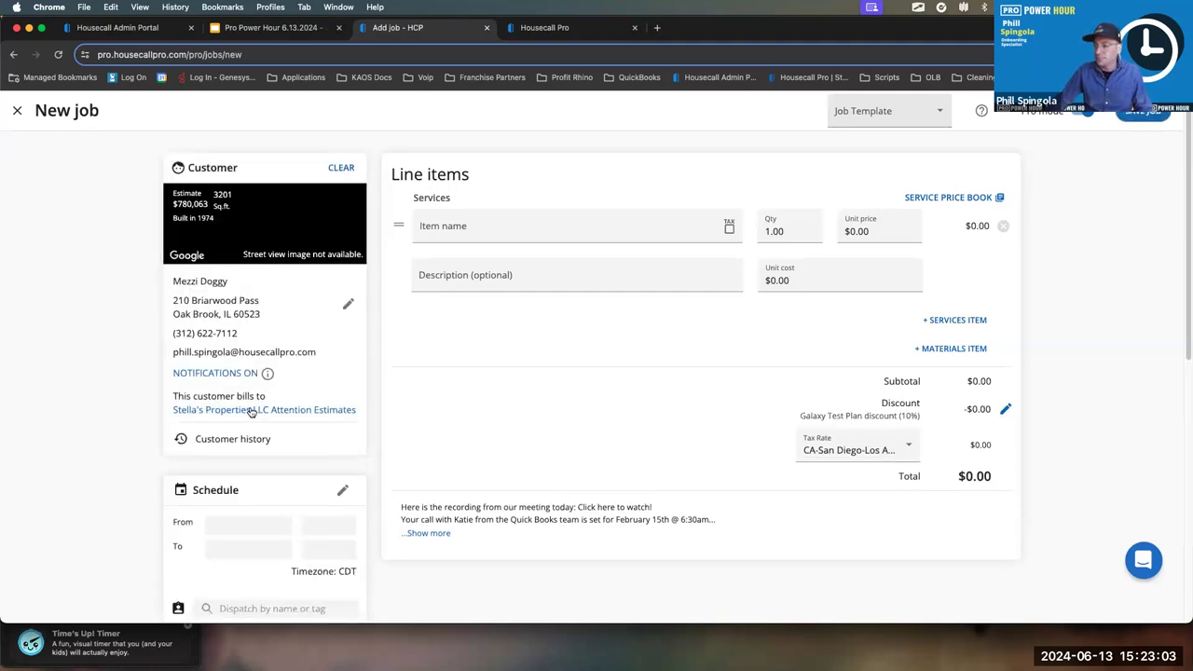
Schedule the job for Thu, Jun 13 2024, 3:30pm to 4:30pm, with the field tech whose pay was edited, and save it
scroll(247, 416, down, 3)
click(248, 436)
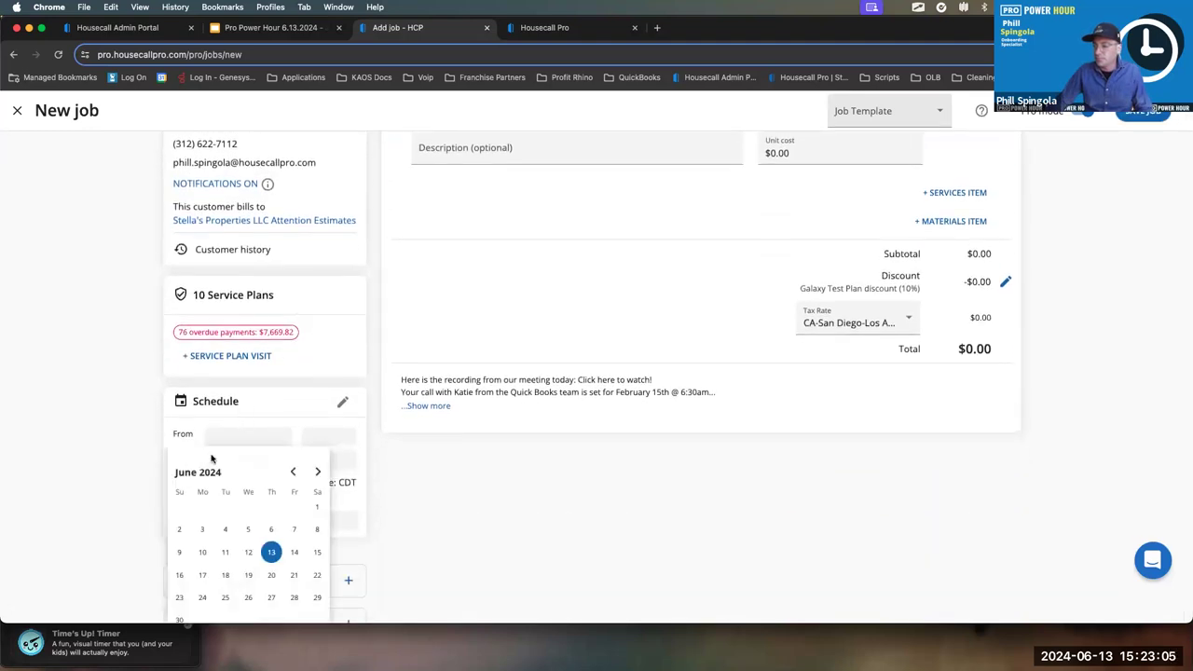
click(271, 551)
scroll(307, 521, down, 5)
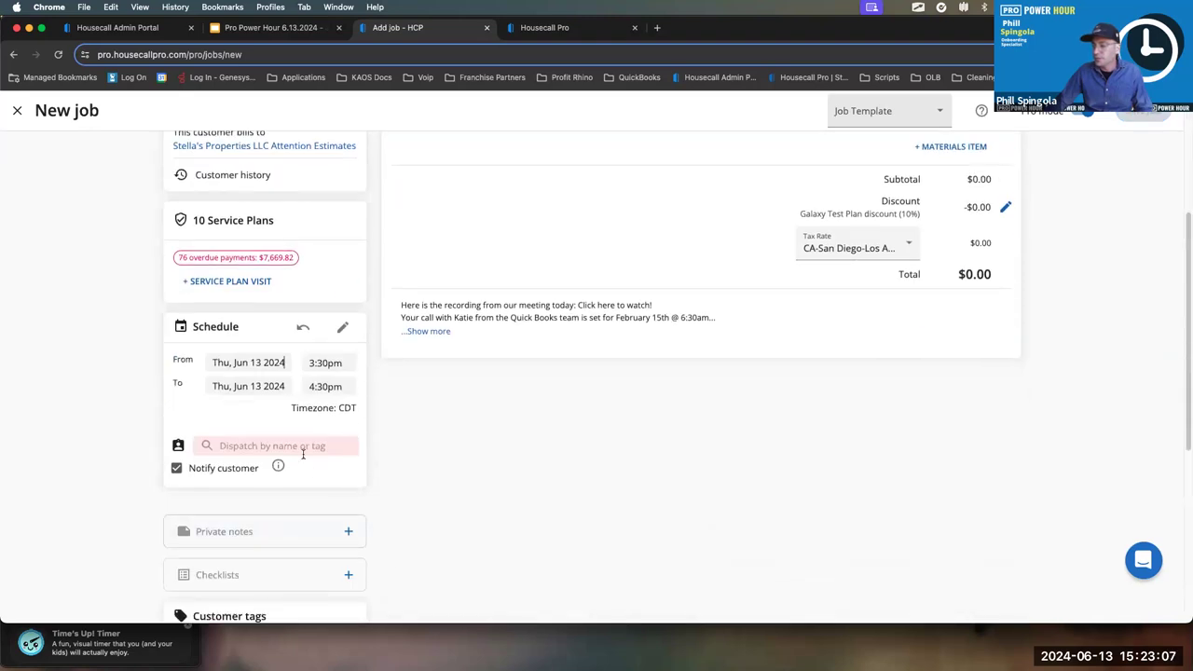
text(Luke)
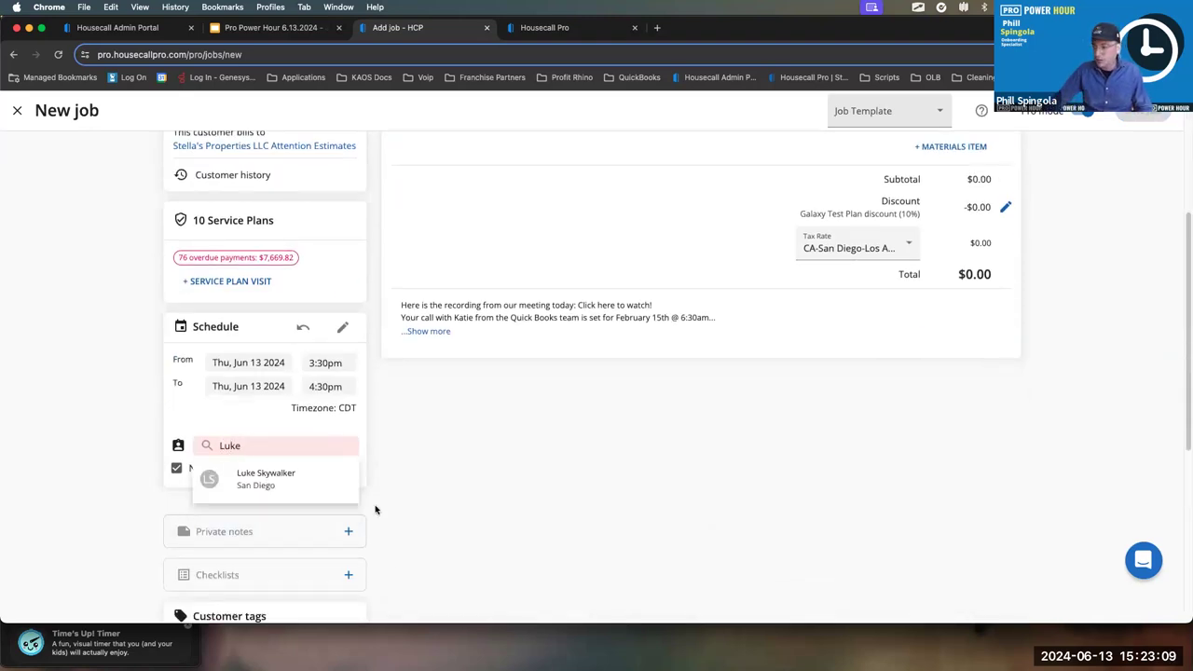
click(330, 488)
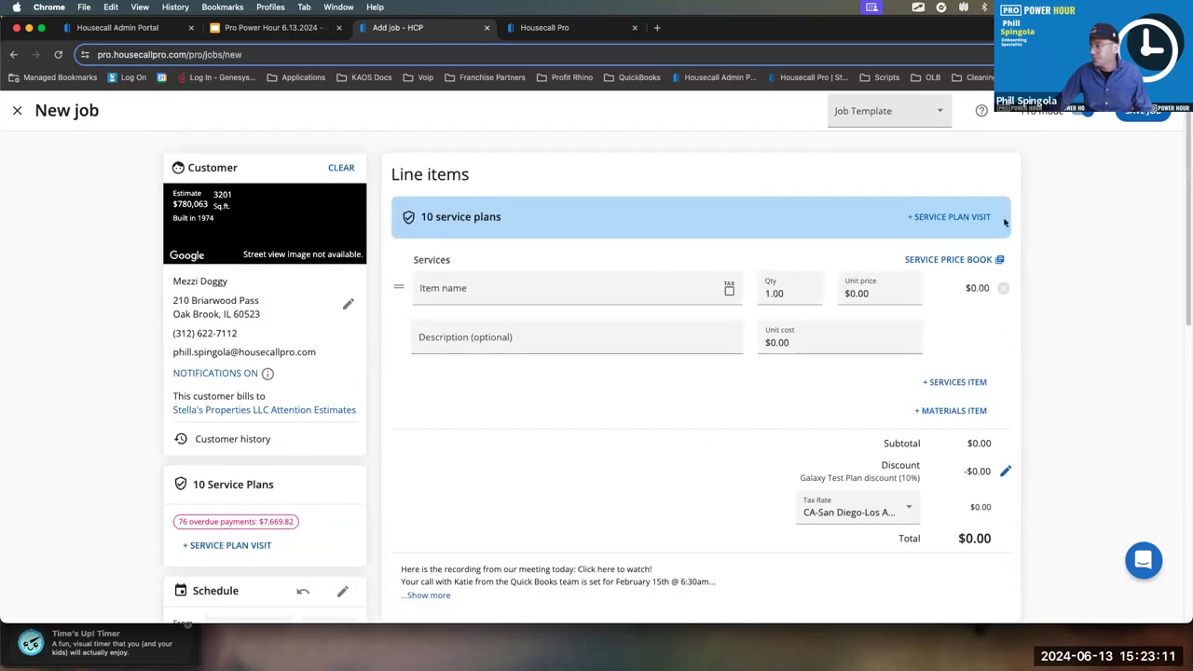
click(1151, 116)
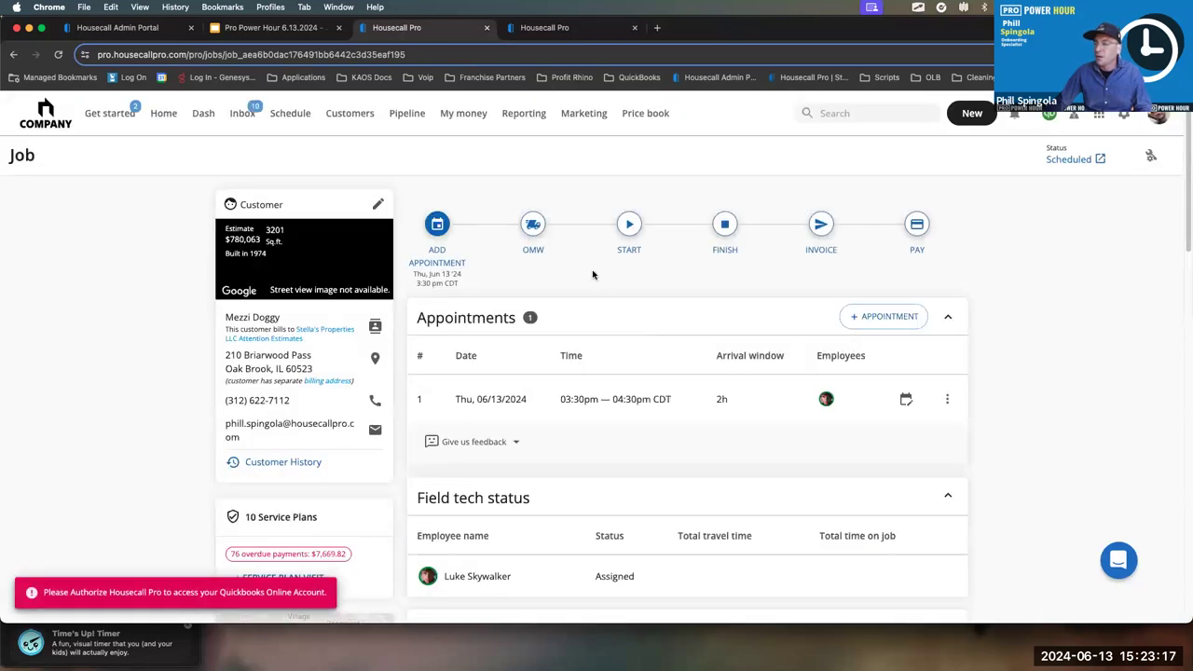
Examine the job's OMW and START stages, its appointment, and the Total travel time and Total time on job columns under Field tech status
scroll(560, 275, down, 1)
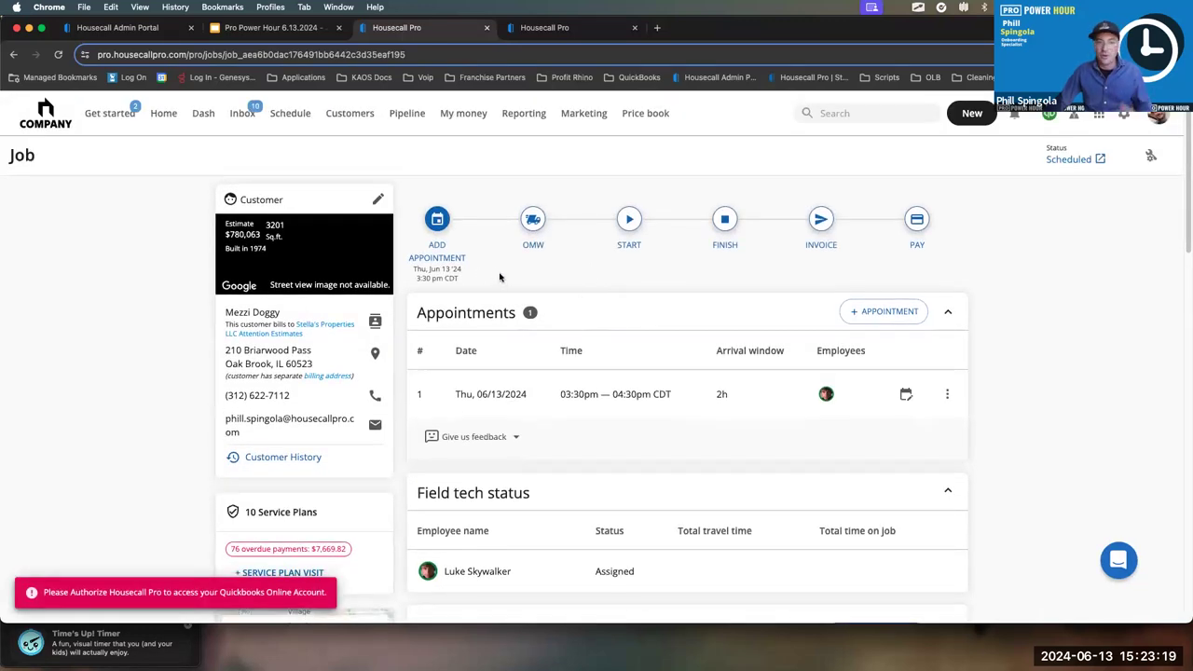
click(496, 272)
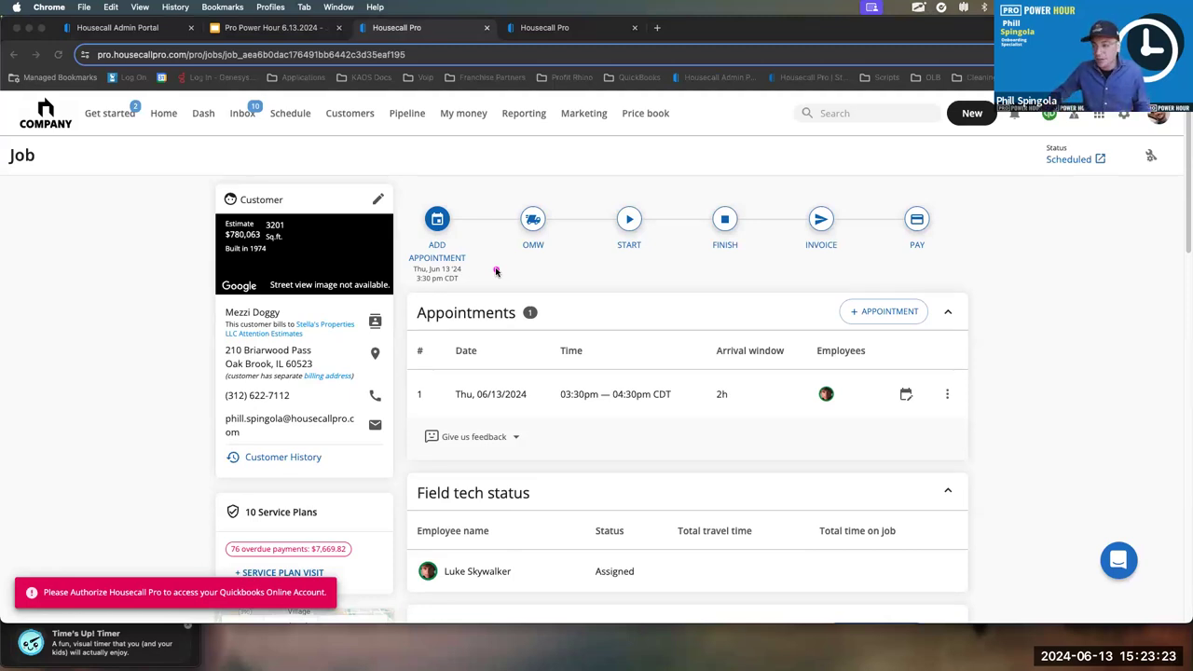
click(557, 308)
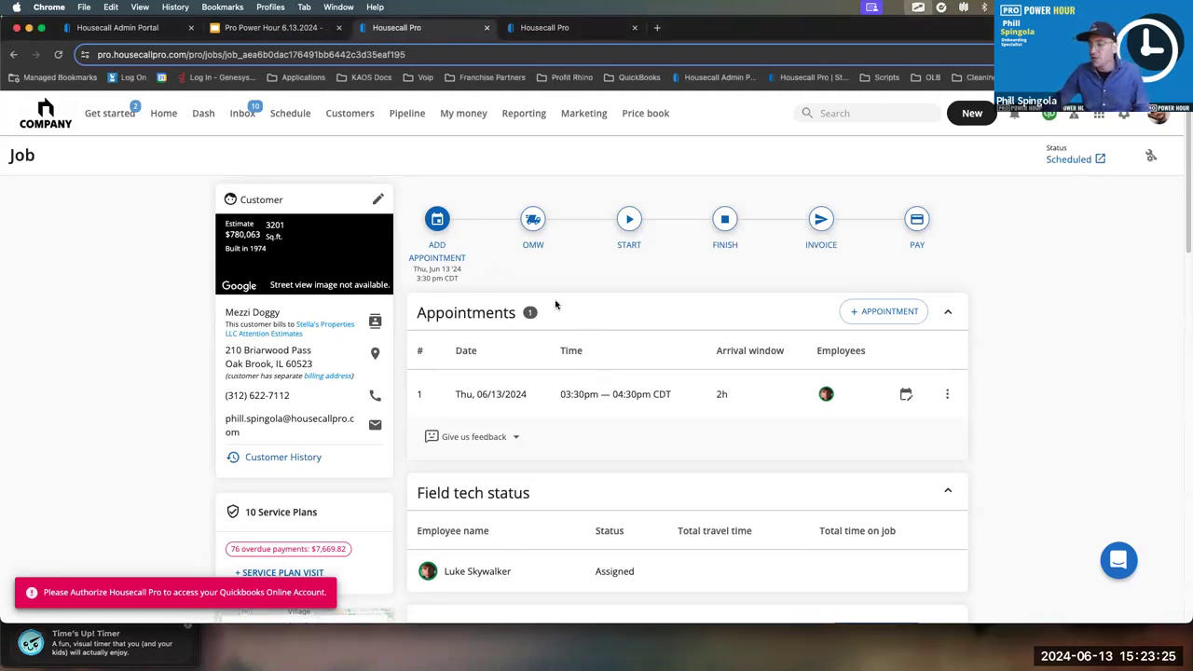
click(470, 268)
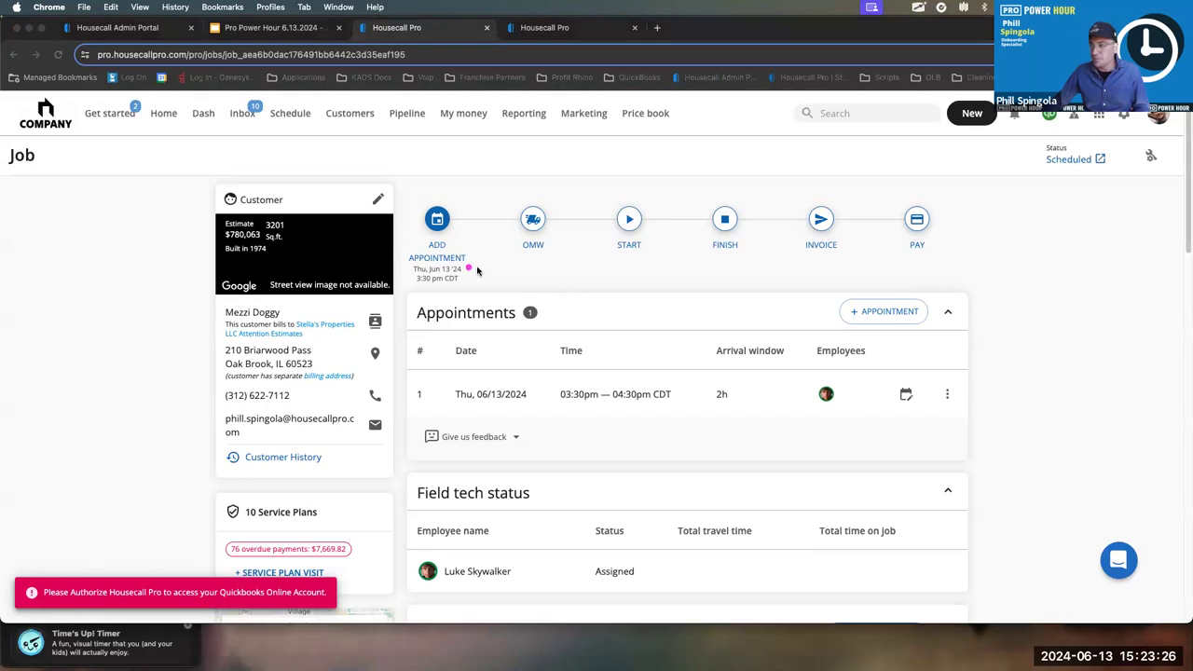
click(619, 332)
scroll(606, 475, down, 2)
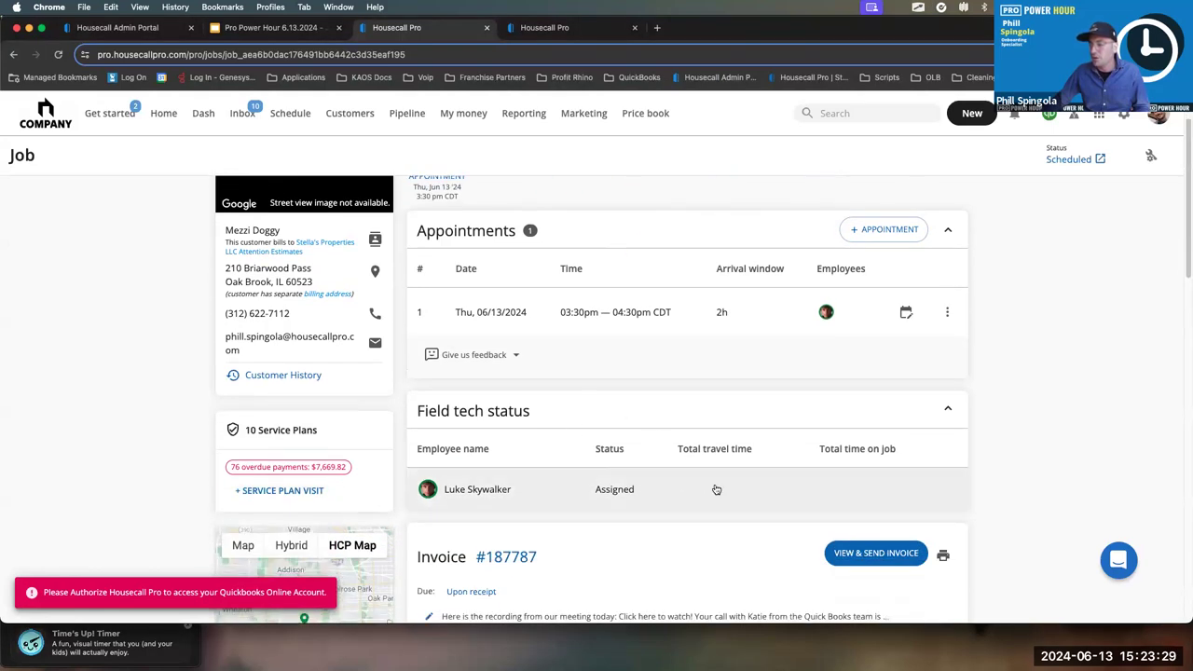
click(657, 500)
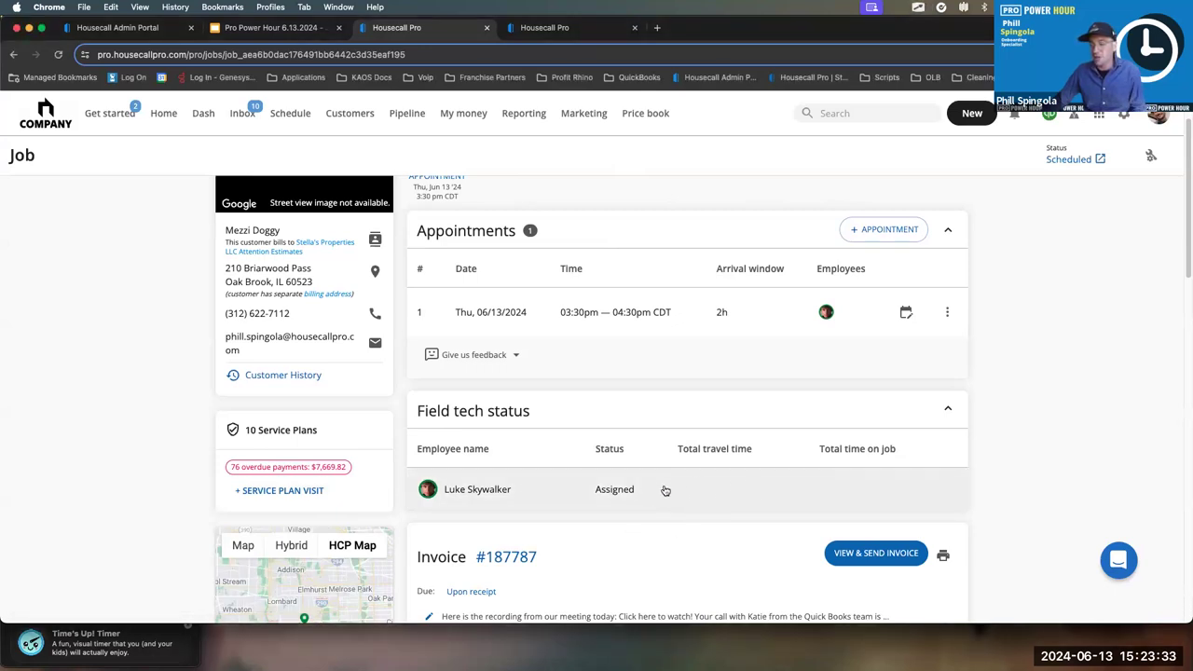
scroll(706, 460, up, 1)
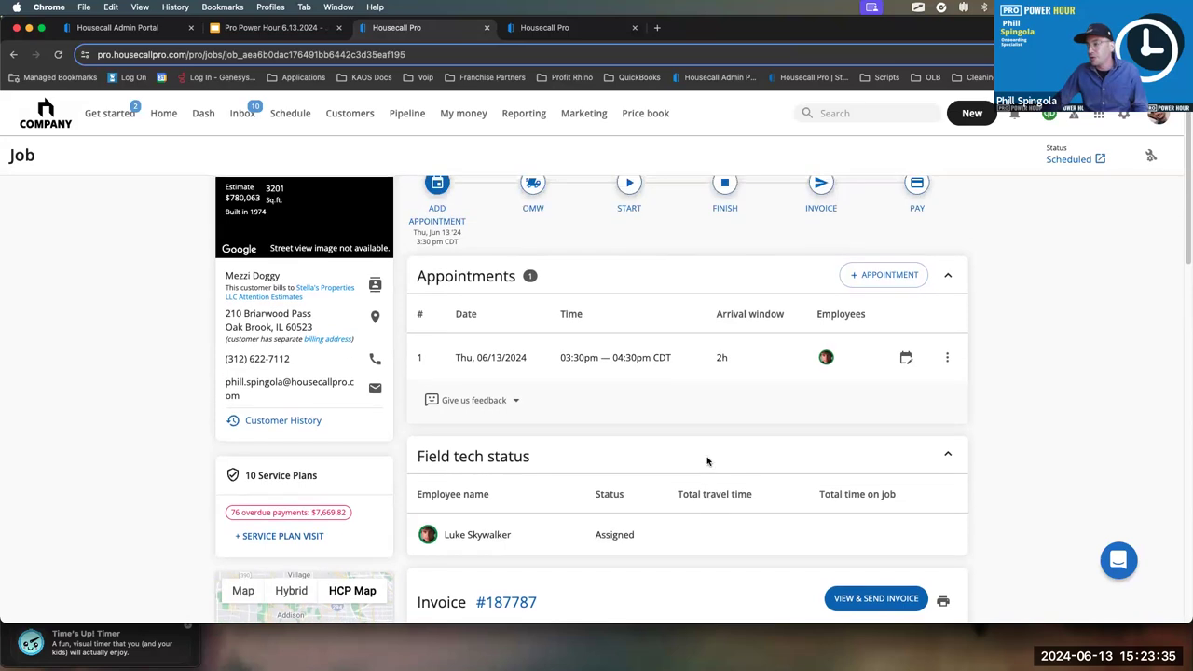
drag(529, 184, 711, 520)
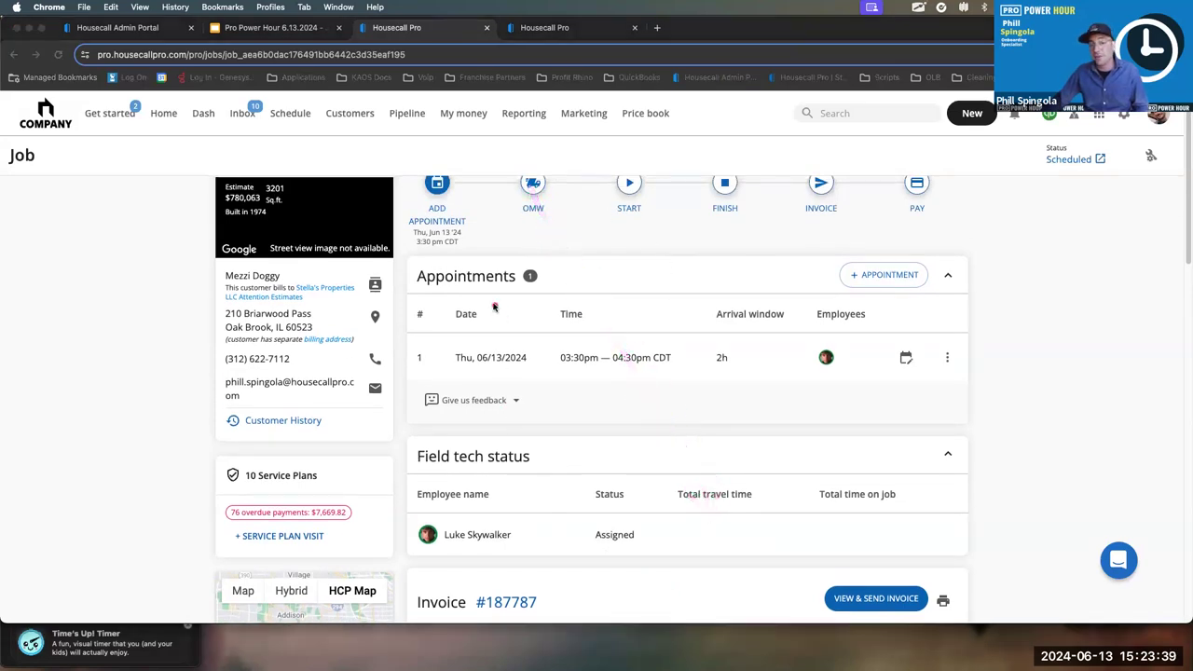
mouse_move(630, 184)
mouse_down()
mouse_move(702, 370)
mouse_move(827, 525)
mouse_up()
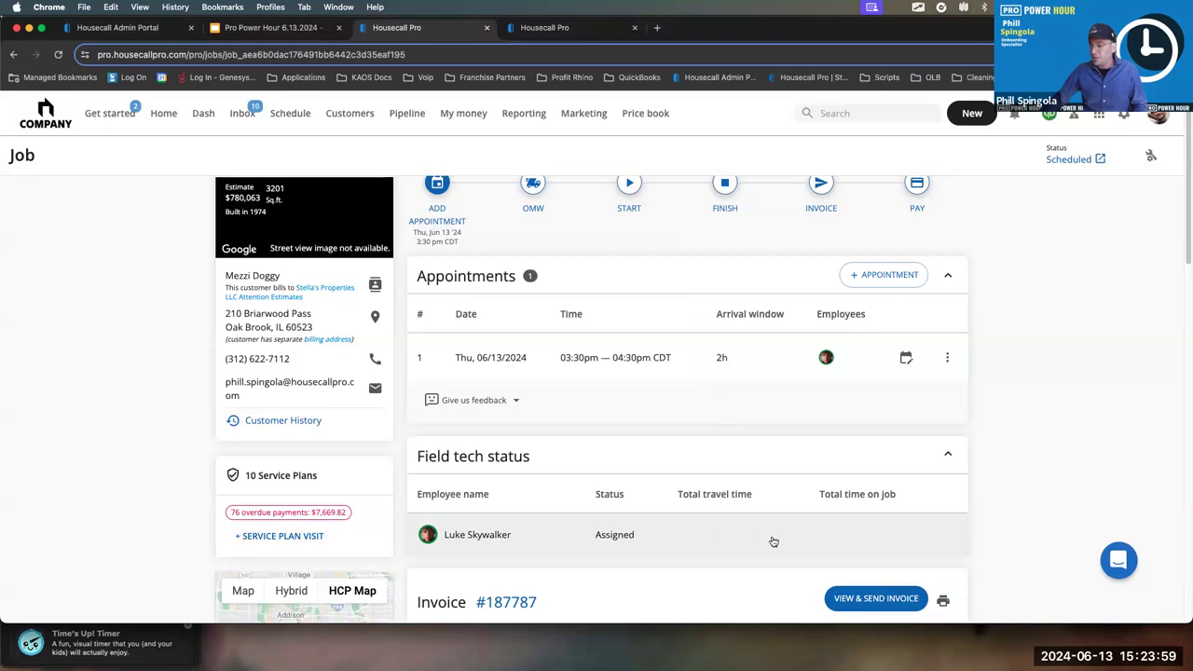
Open the assigned field tech's time tracking details from the job's Field tech status section
scroll(773, 542, down, 2)
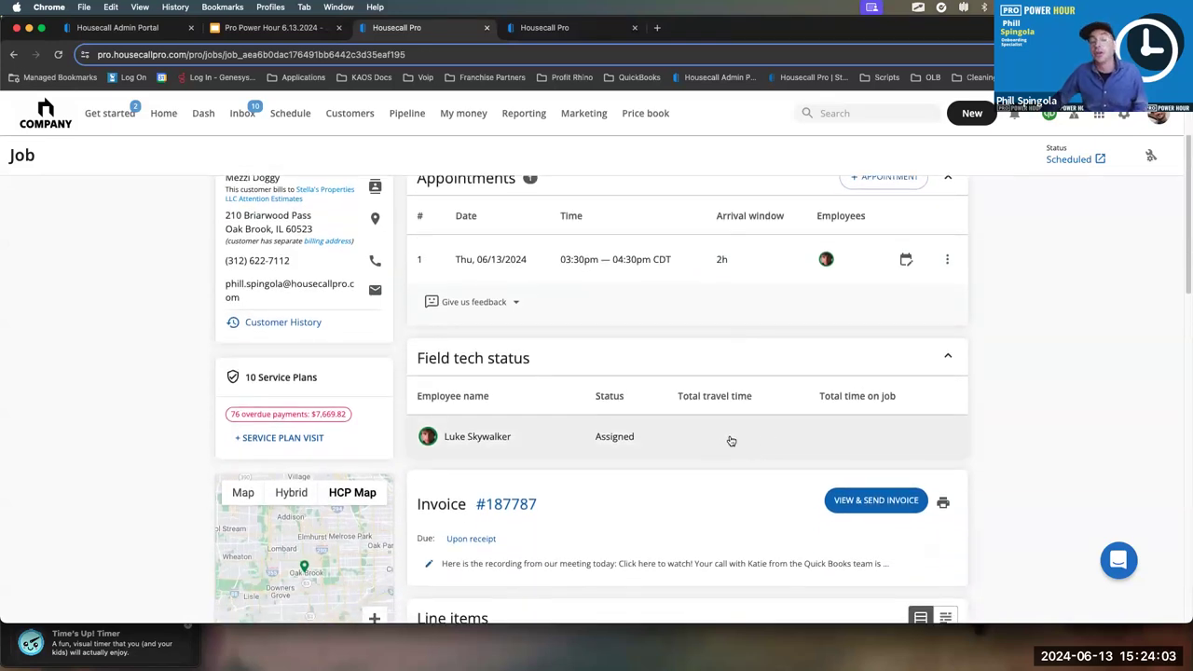
click(731, 440)
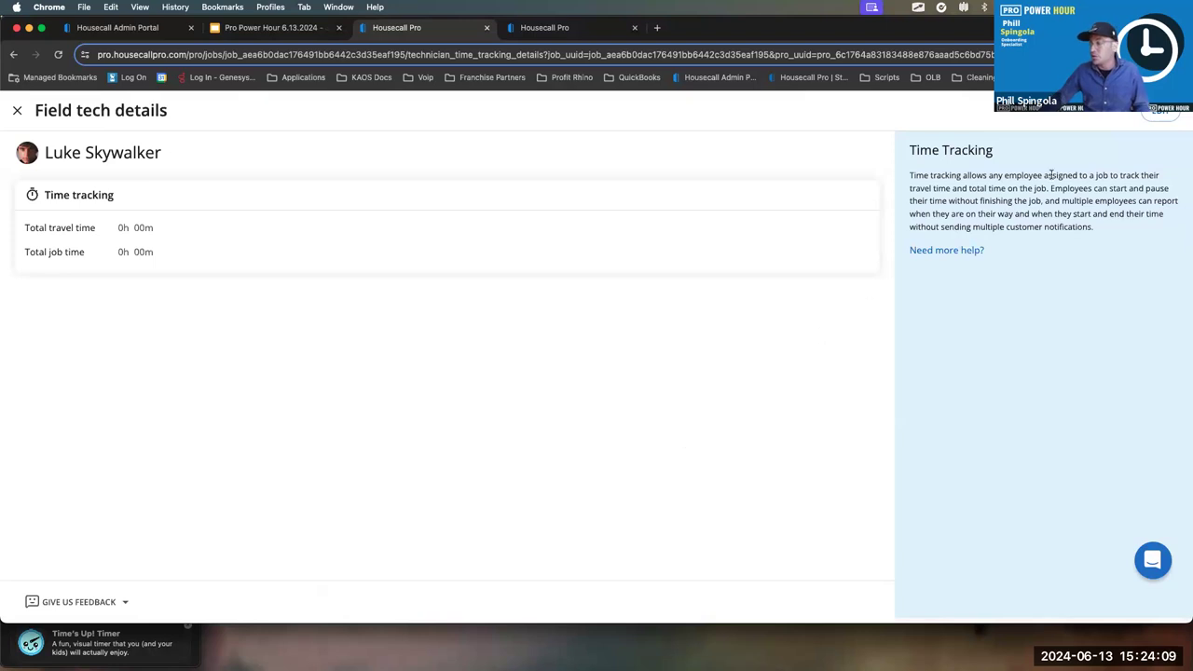
Edit the field tech's time tracking to 30 minutes of total travel time and 4 hours of total job time
click(1156, 111)
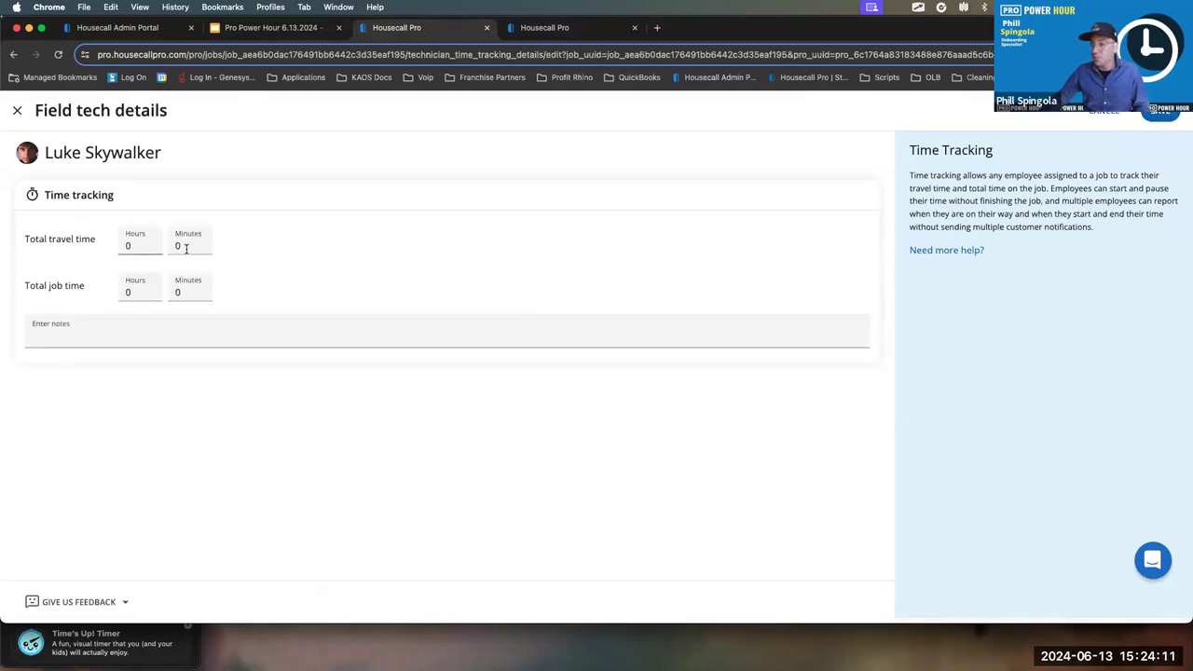
drag(188, 246, 174, 243)
text(30)
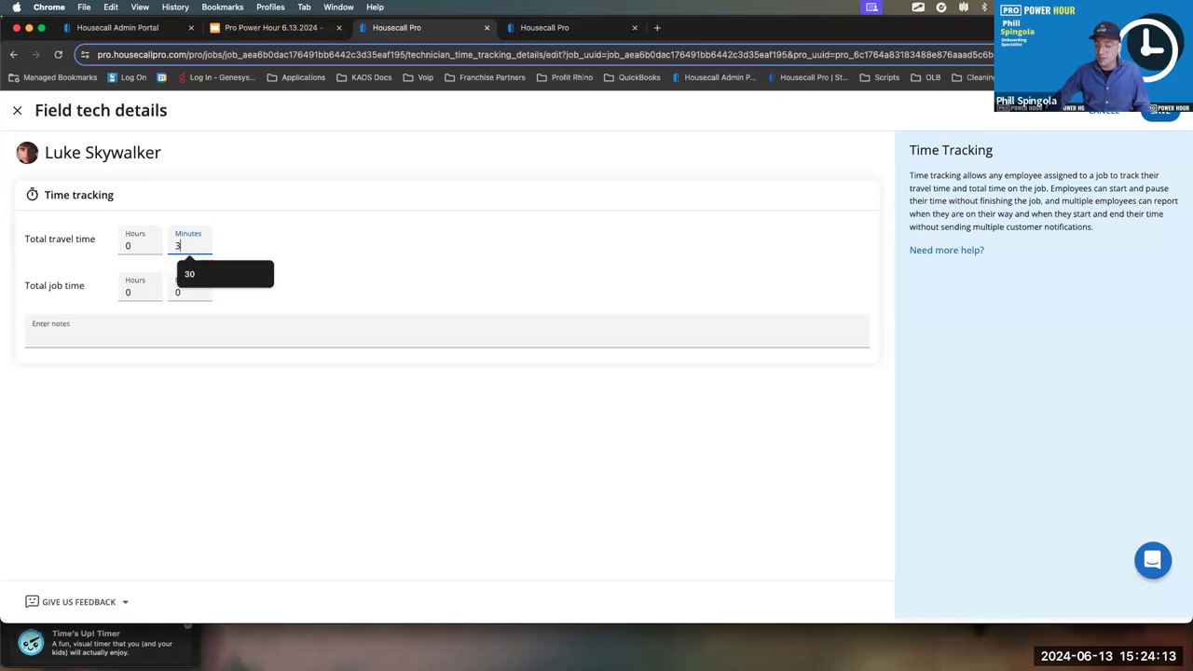
click(121, 291)
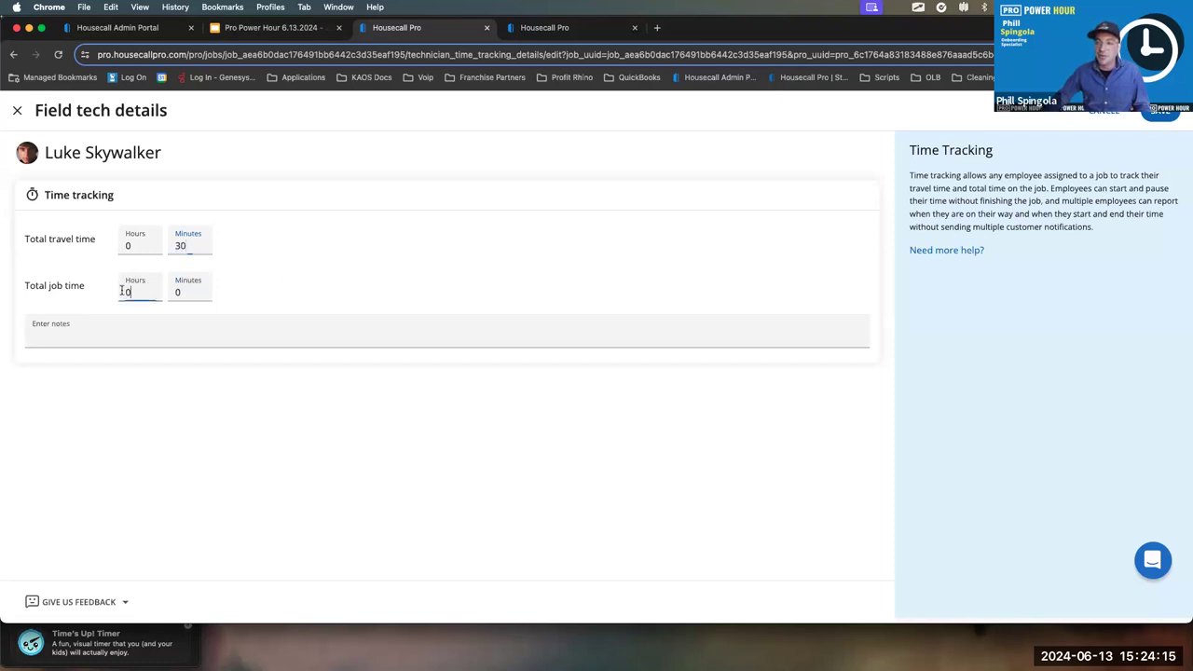
text(4)
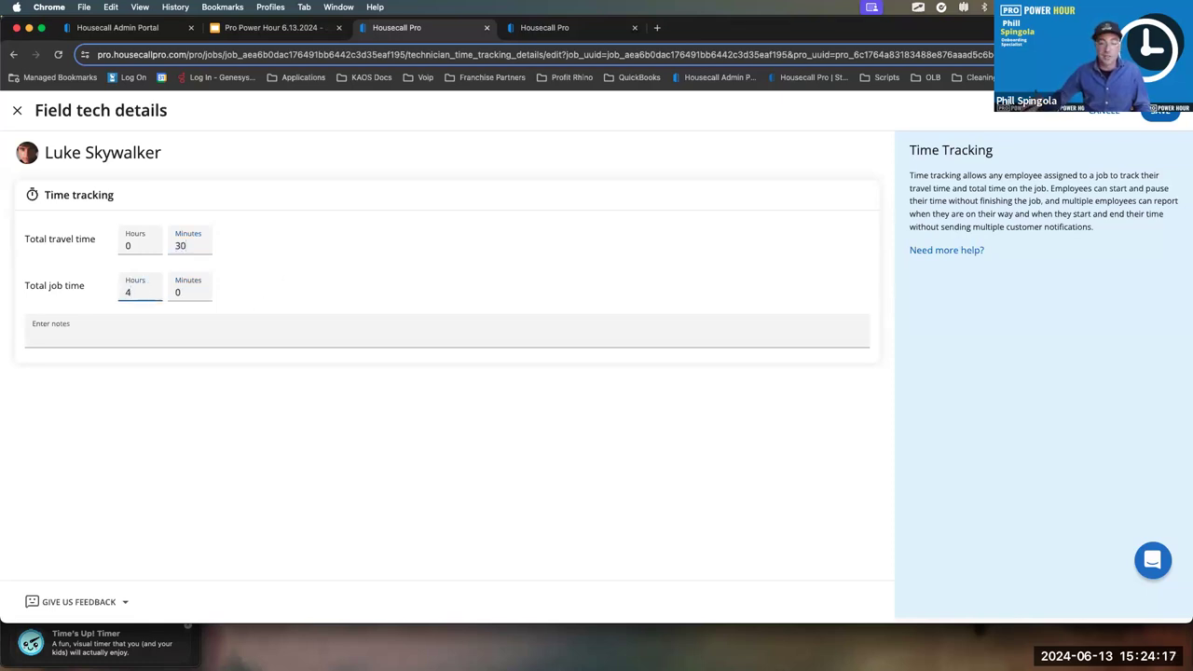
Add a note that the field tech forgot to hit the buttons, save the time entries and return to the job
click(181, 329)
text(Luke f)
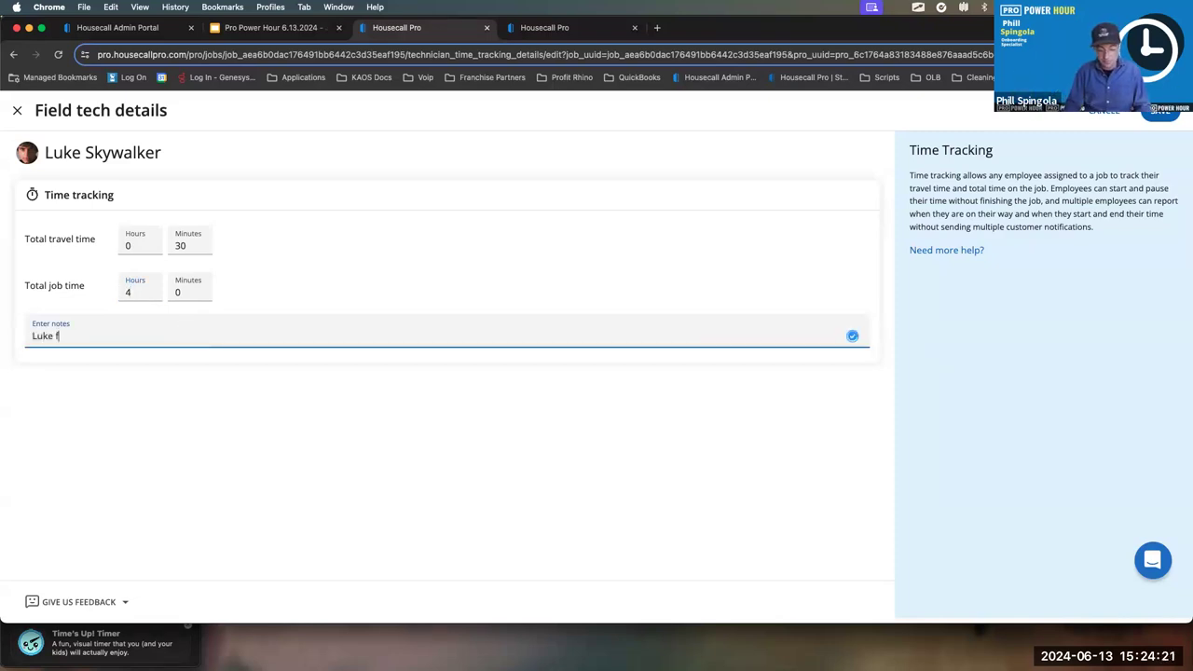
text(orgot to hit the buttons)
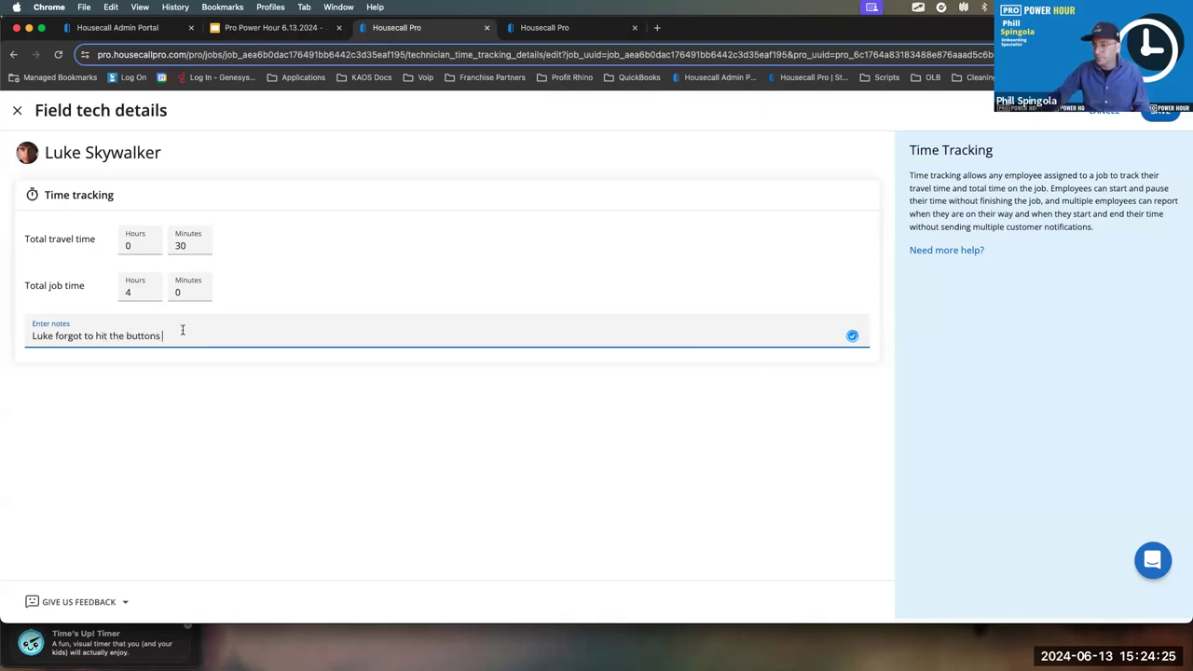
click(1154, 116)
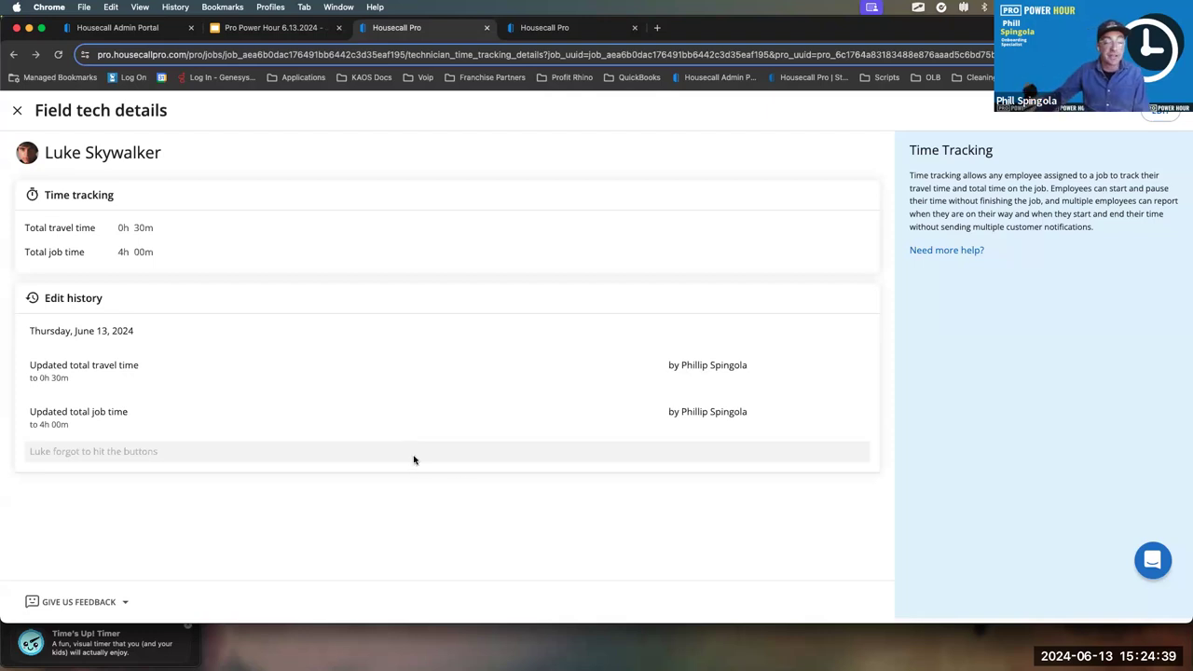
click(19, 113)
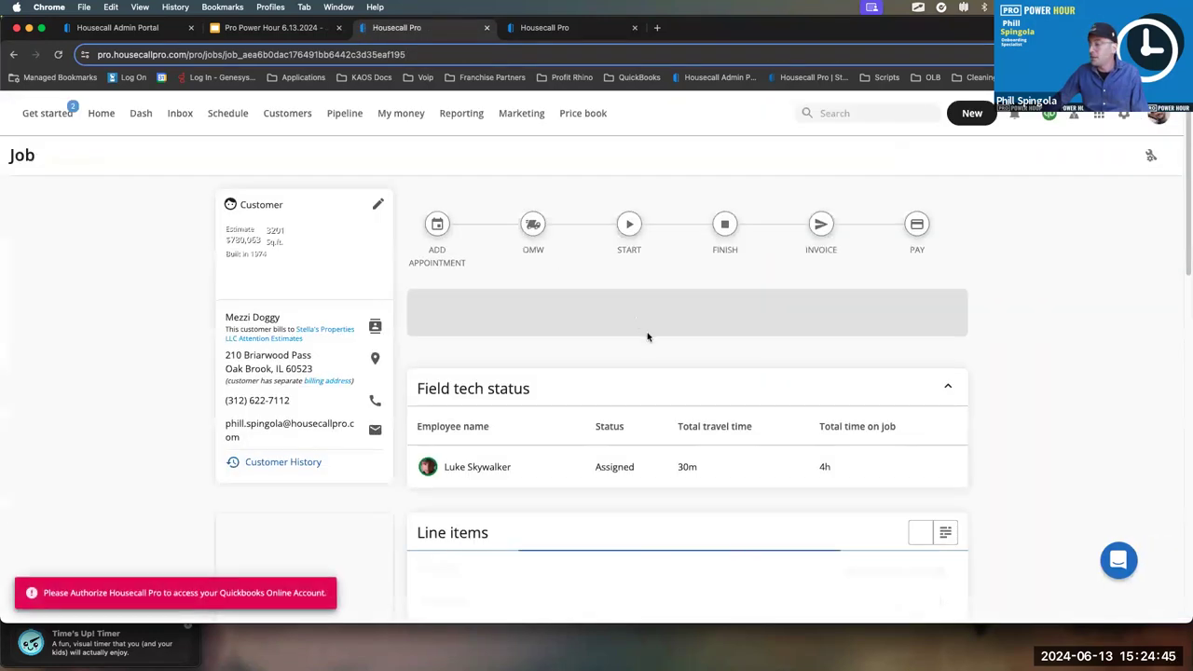
Fill the empty service line item with "Moths, Earwigs, Silverfish & Other Gross Bugs - General pest control" at a $1,000.00 unit price and save it
scroll(644, 339, down, 2)
scroll(643, 338, down, 8)
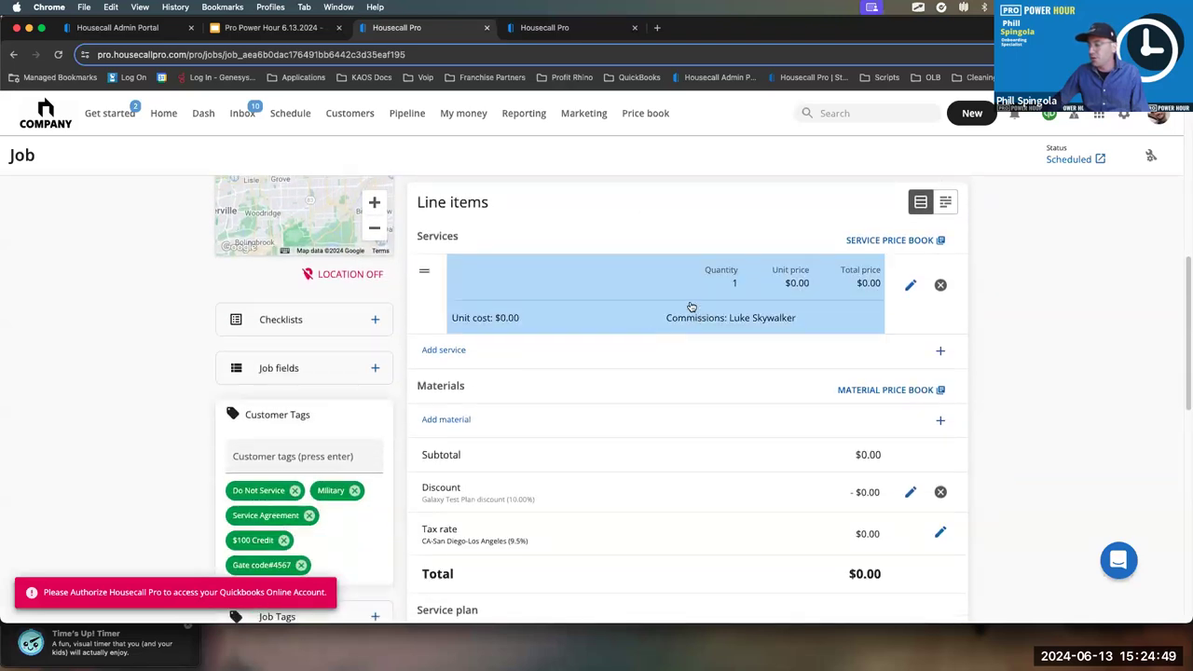
click(677, 300)
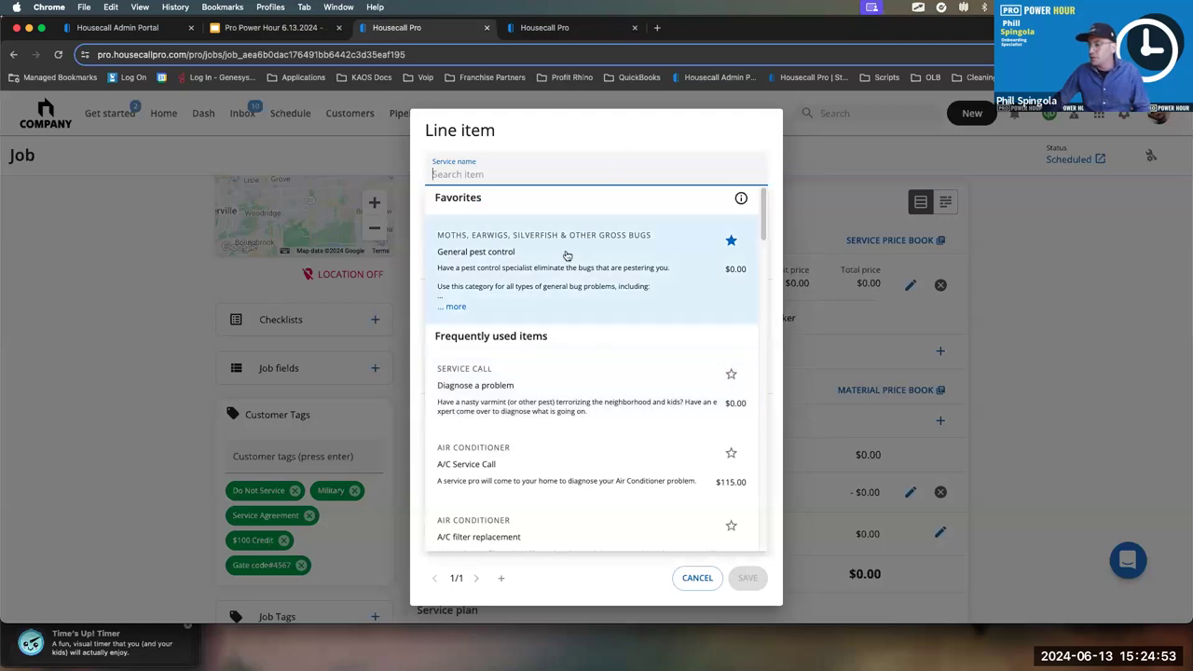
click(563, 217)
click(545, 219)
key(super+a)
text(1,000)
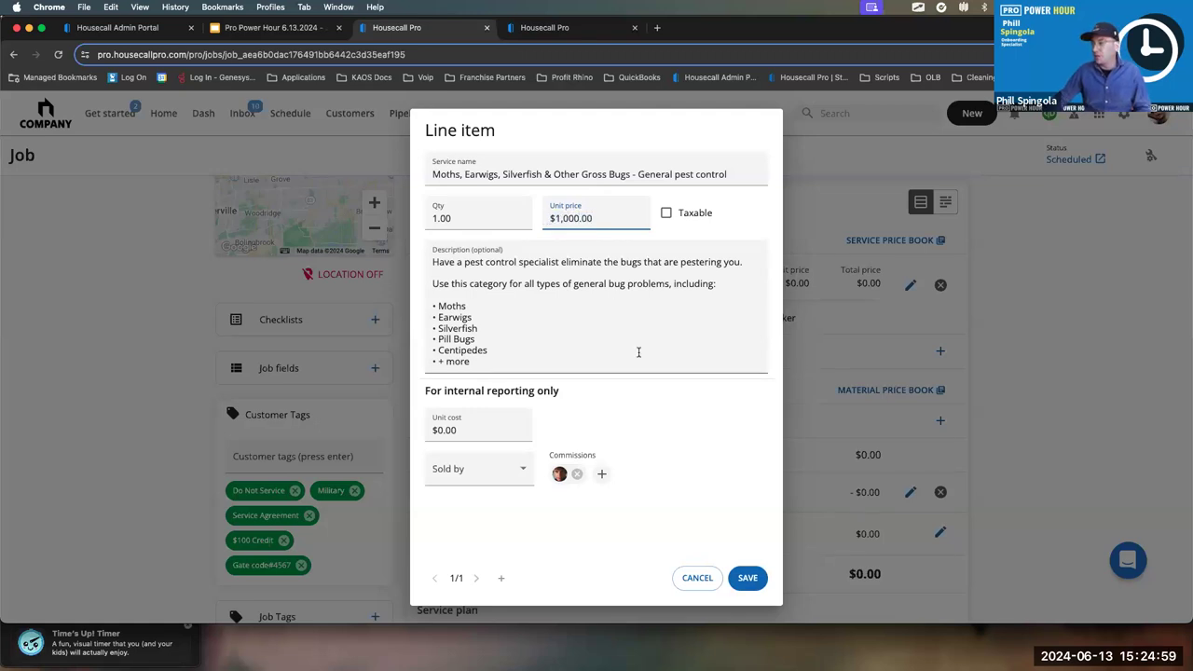
click(746, 578)
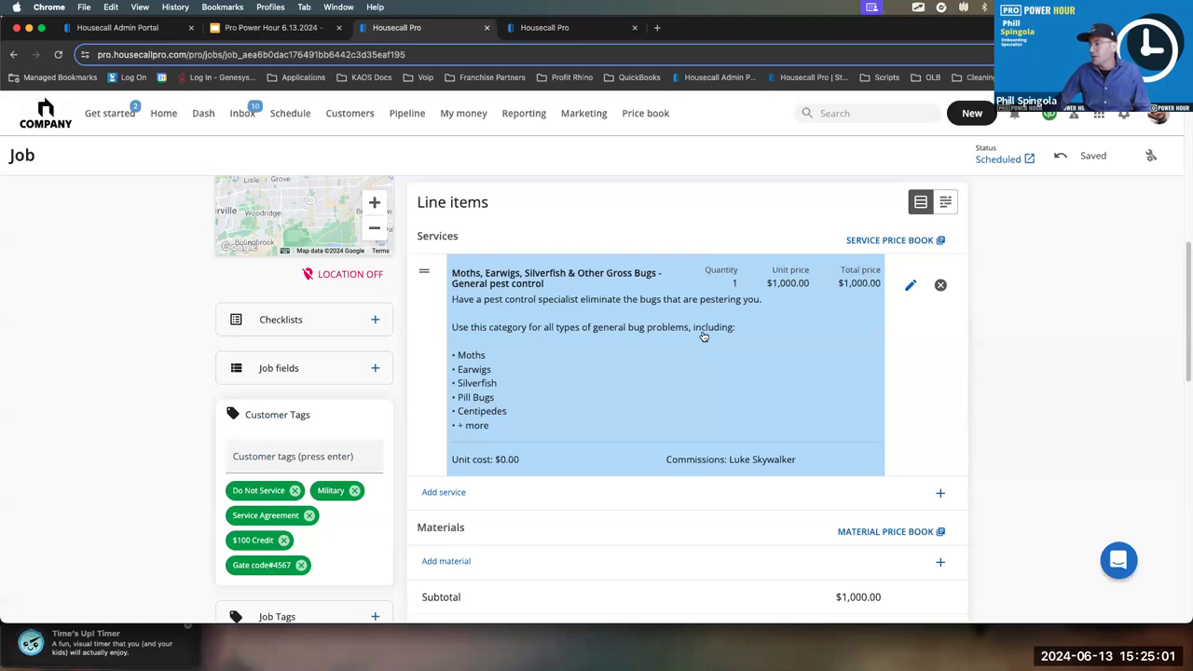
Start a material line item for Tools - Thermostat and assign its commission to the job's field tech
scroll(579, 386, down, 1)
scroll(579, 386, down, 2)
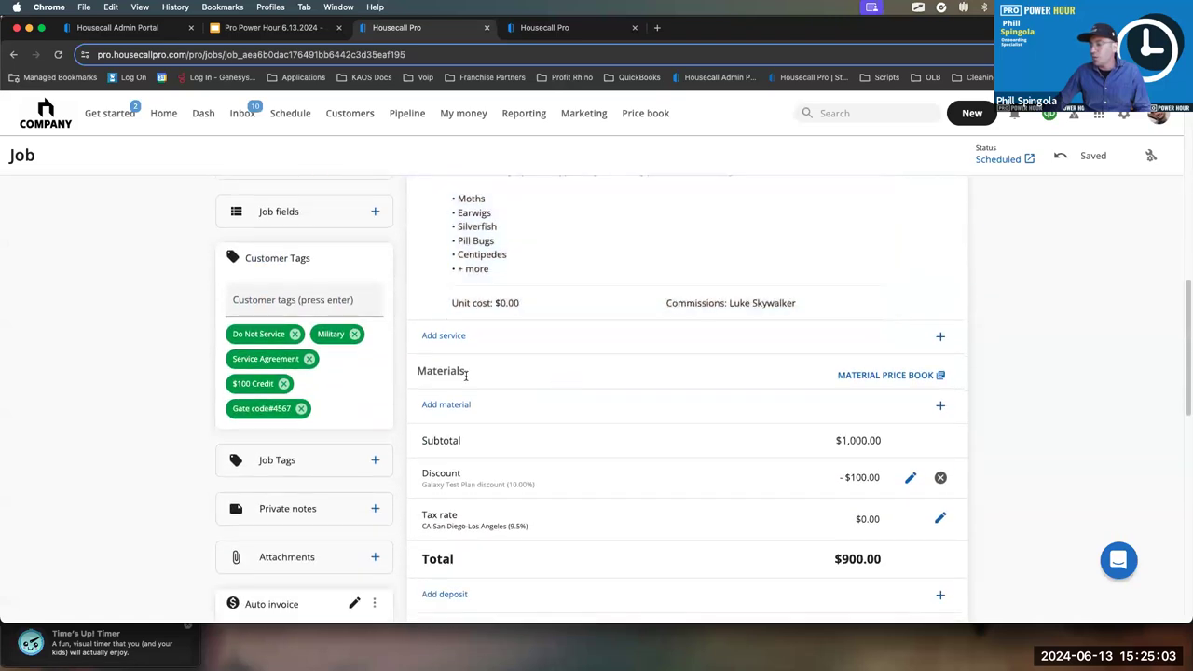
click(938, 408)
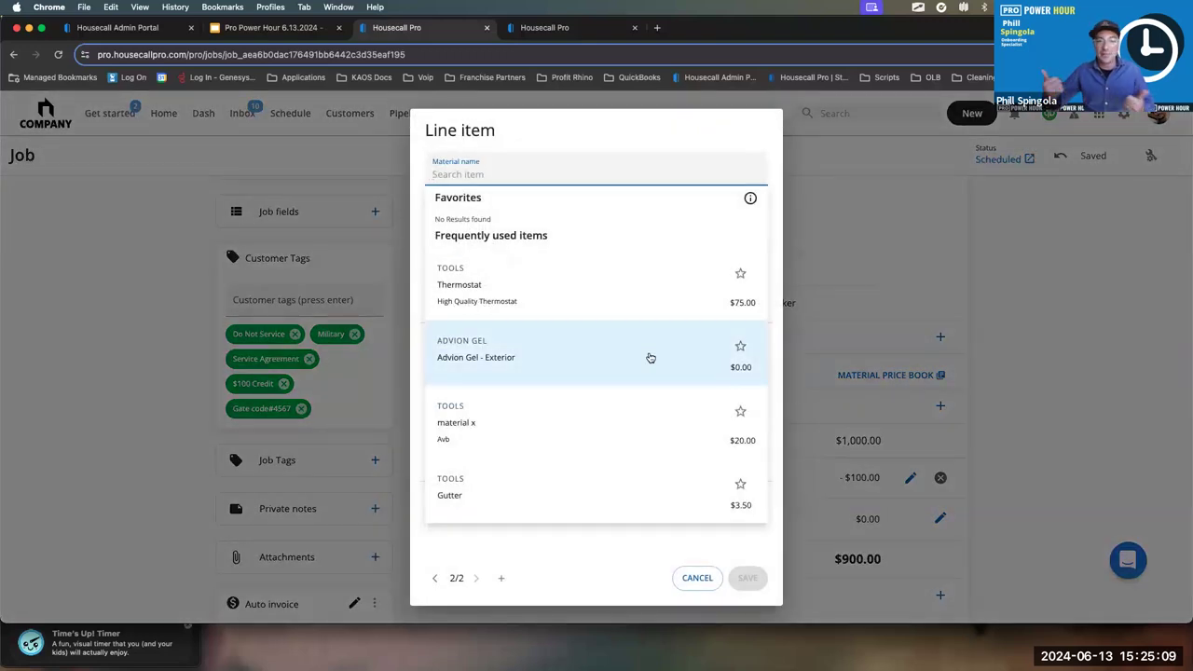
click(641, 288)
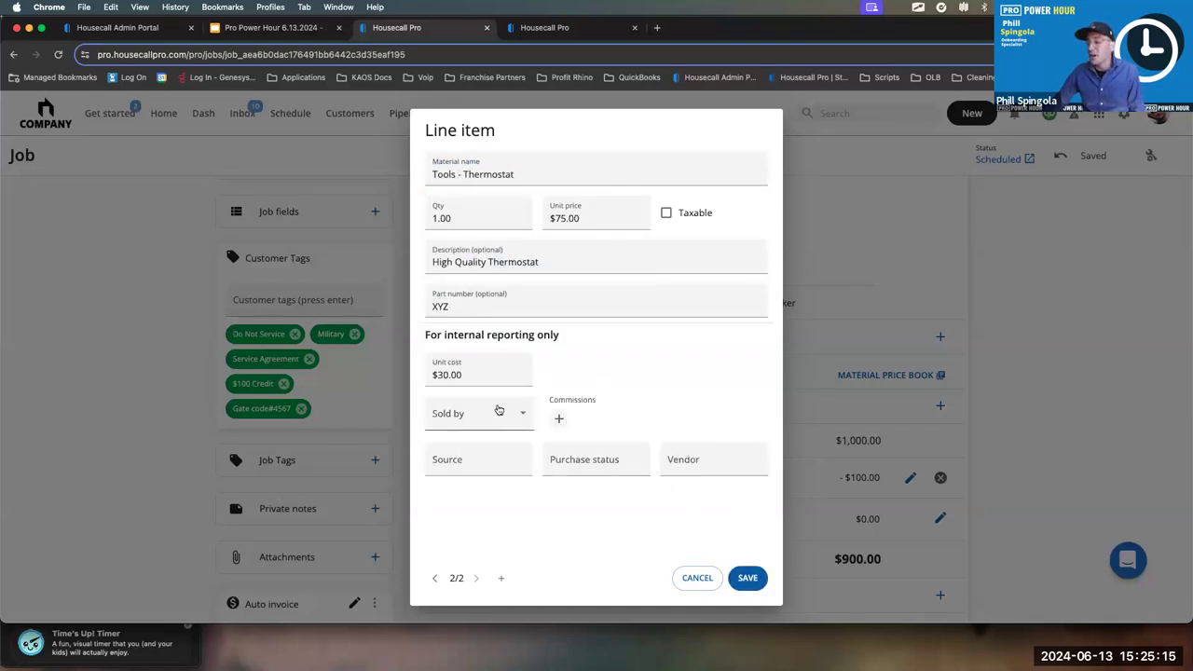
click(559, 420)
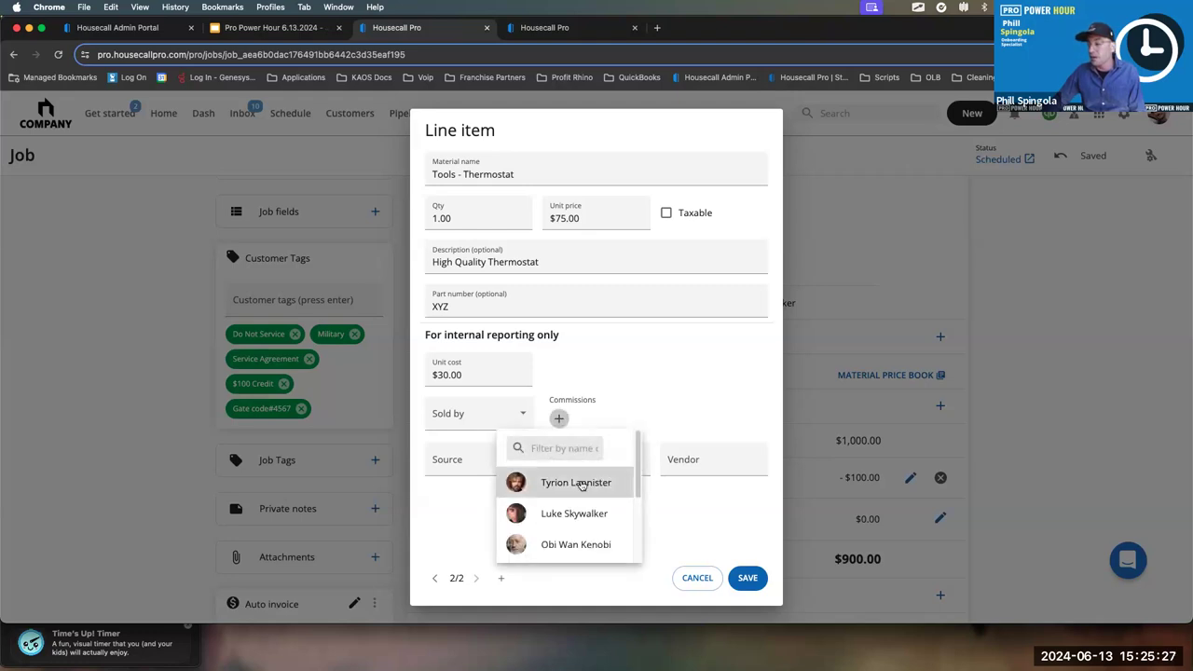
click(574, 513)
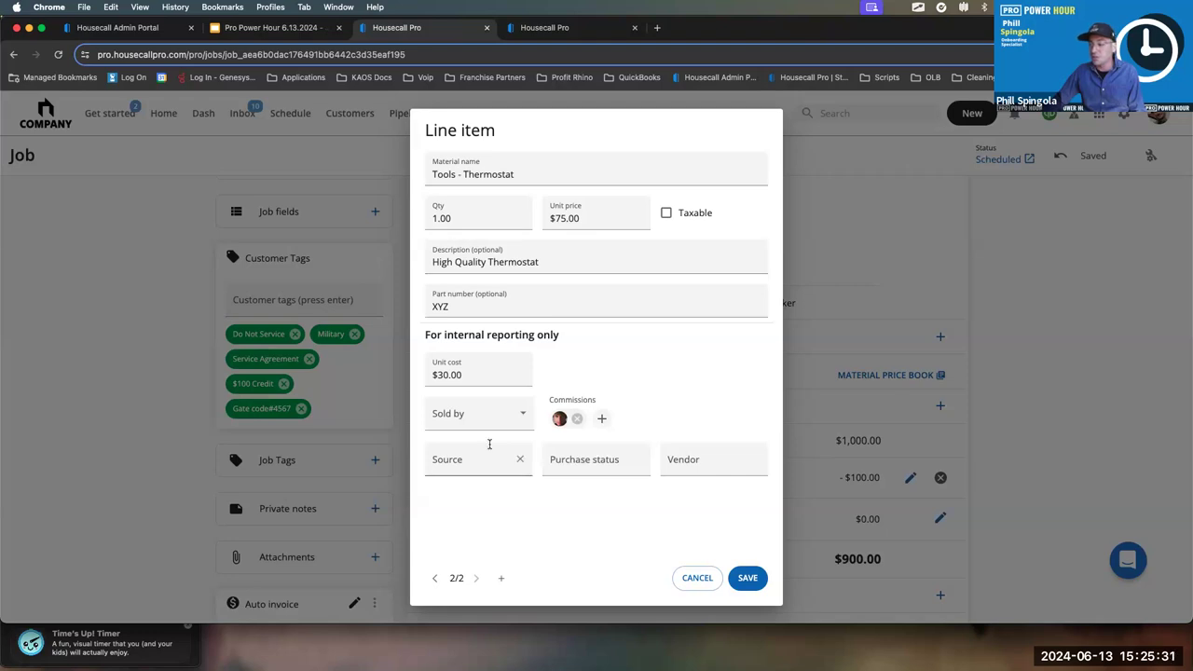
Set the thermostat's source to the field tech's truck, purchase status to Received and vendor to Home Depot, and save the line item
click(469, 466)
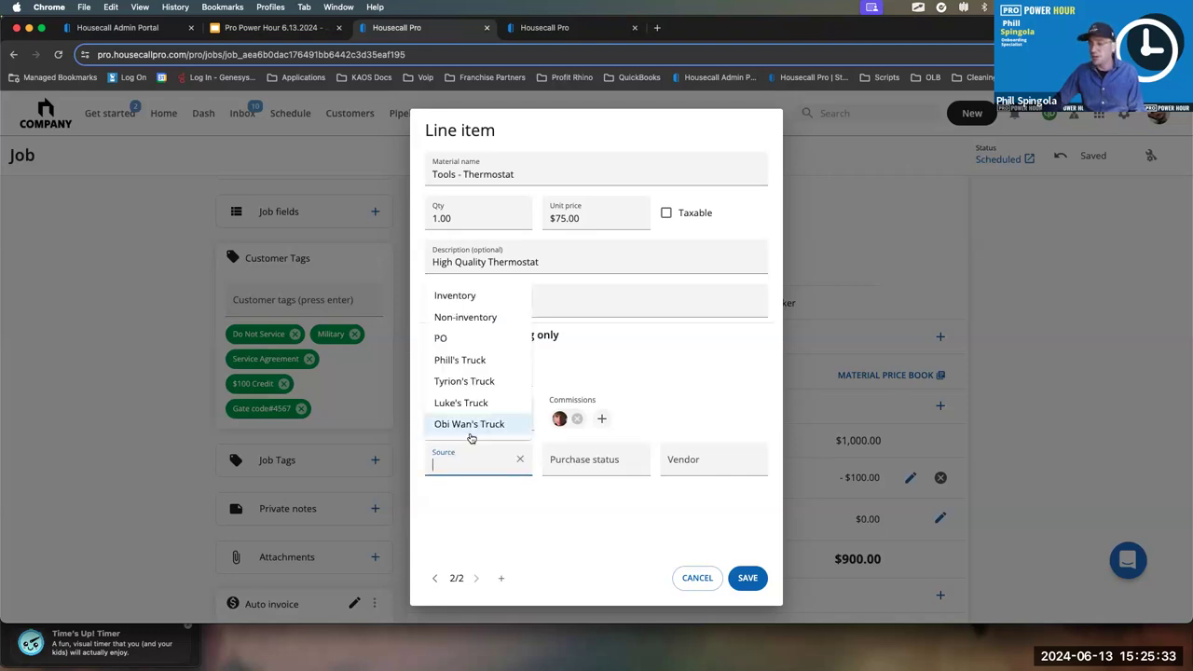
click(472, 404)
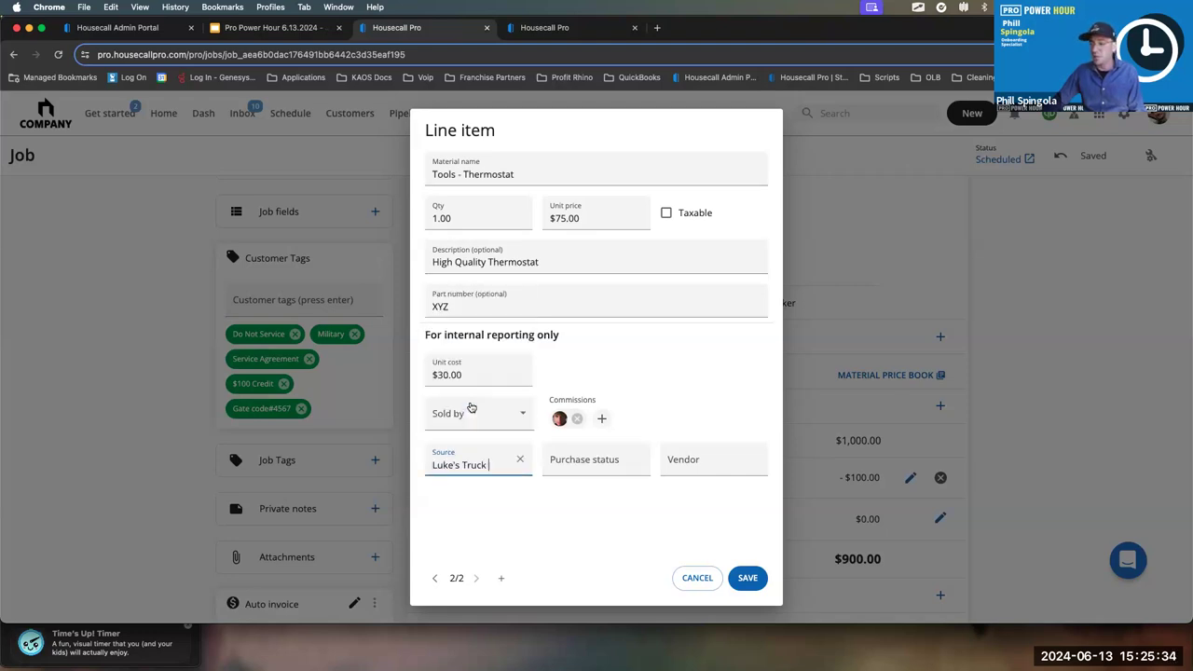
click(585, 460)
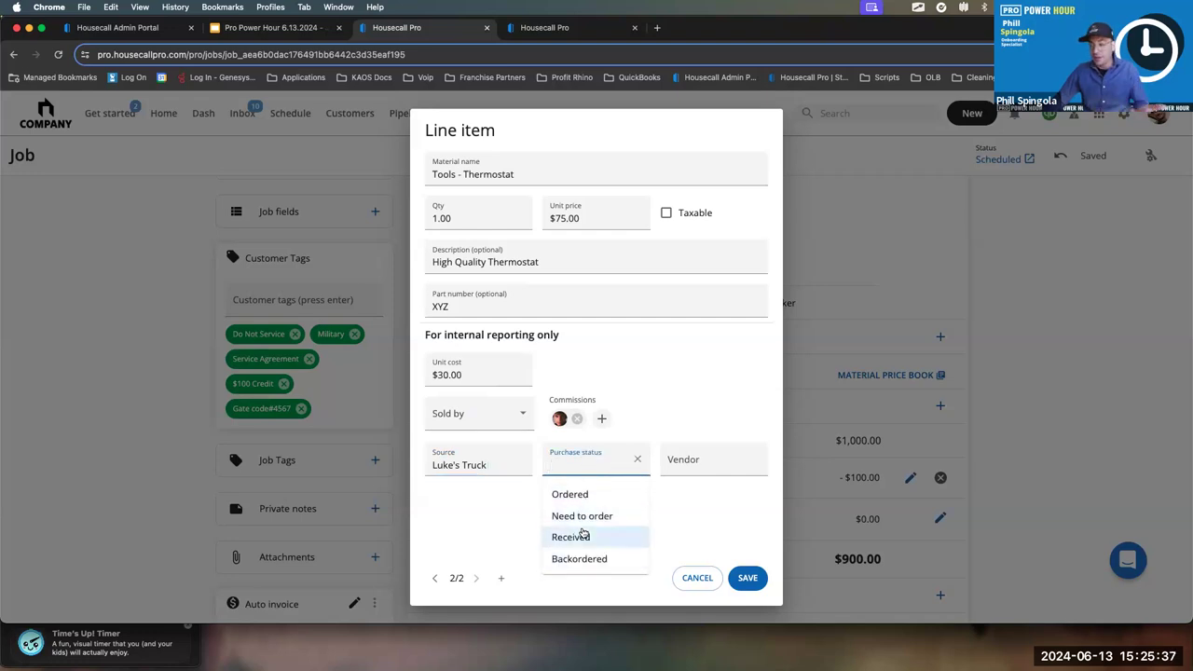
click(583, 537)
click(686, 458)
click(684, 494)
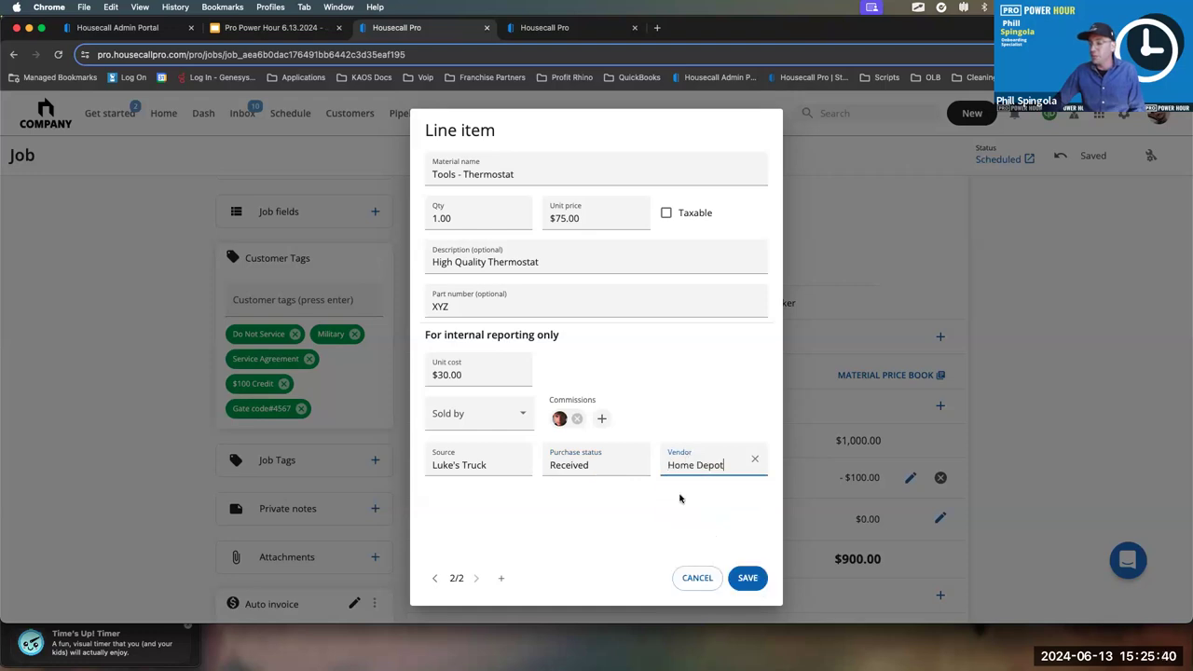
click(749, 579)
Examine the field tech's commissionable amount, rate and commission in the job's Commissions section, and collapse it again
scroll(628, 495, down, 1)
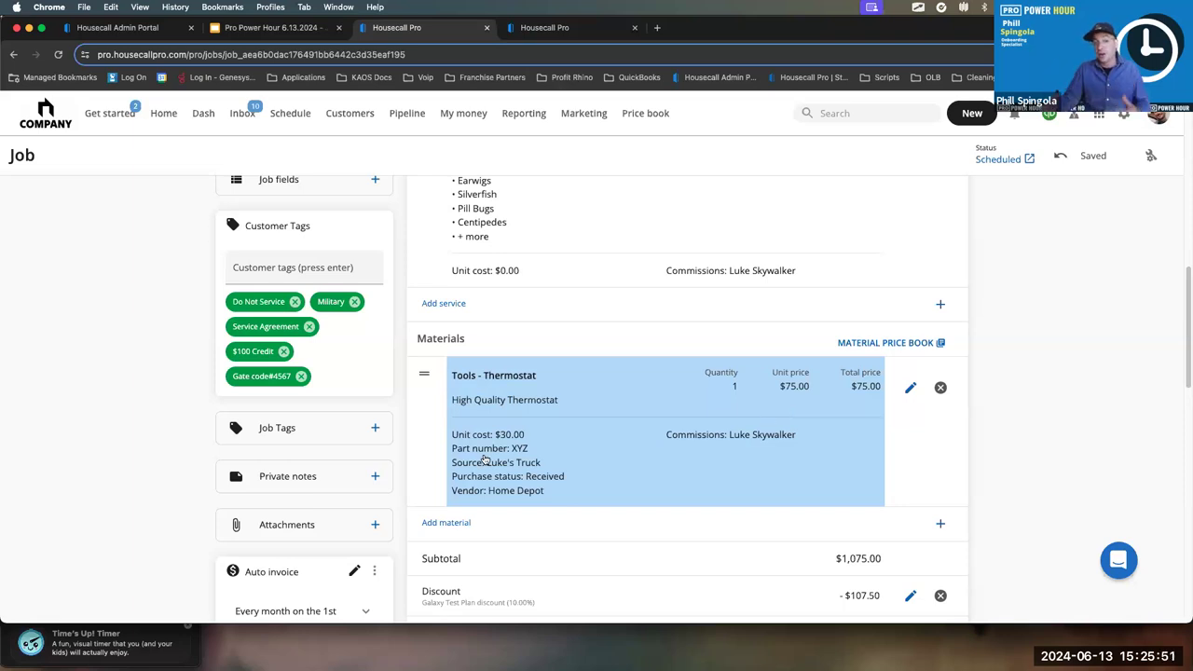
scroll(633, 424, down, 3)
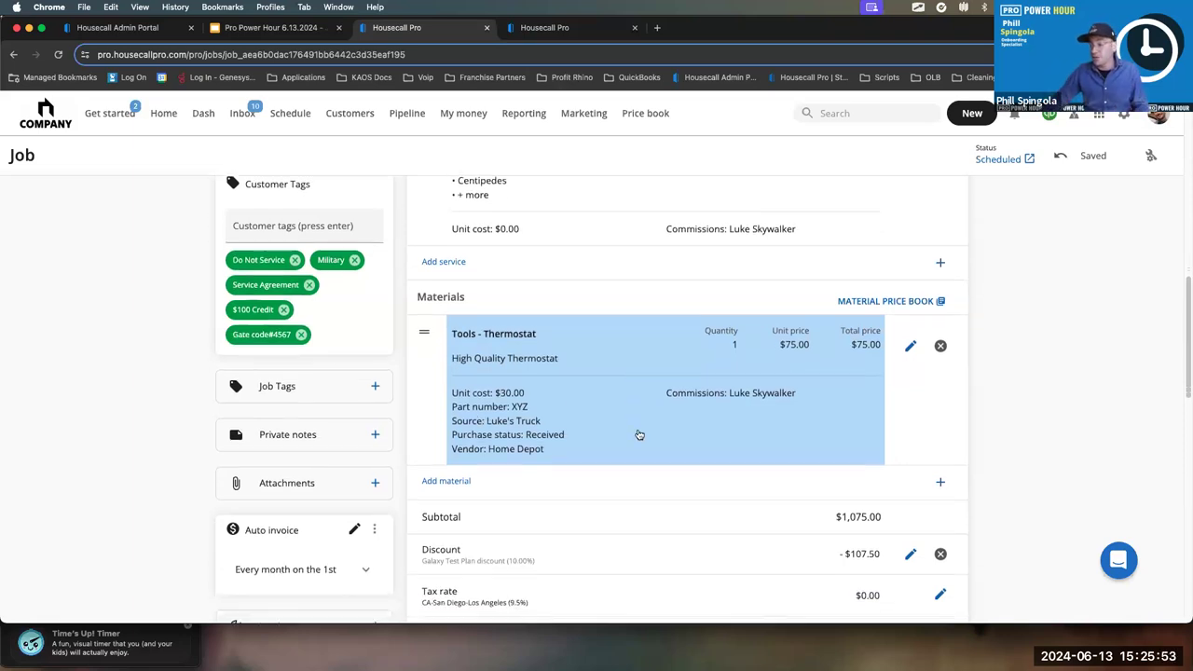
scroll(640, 433, down, 10)
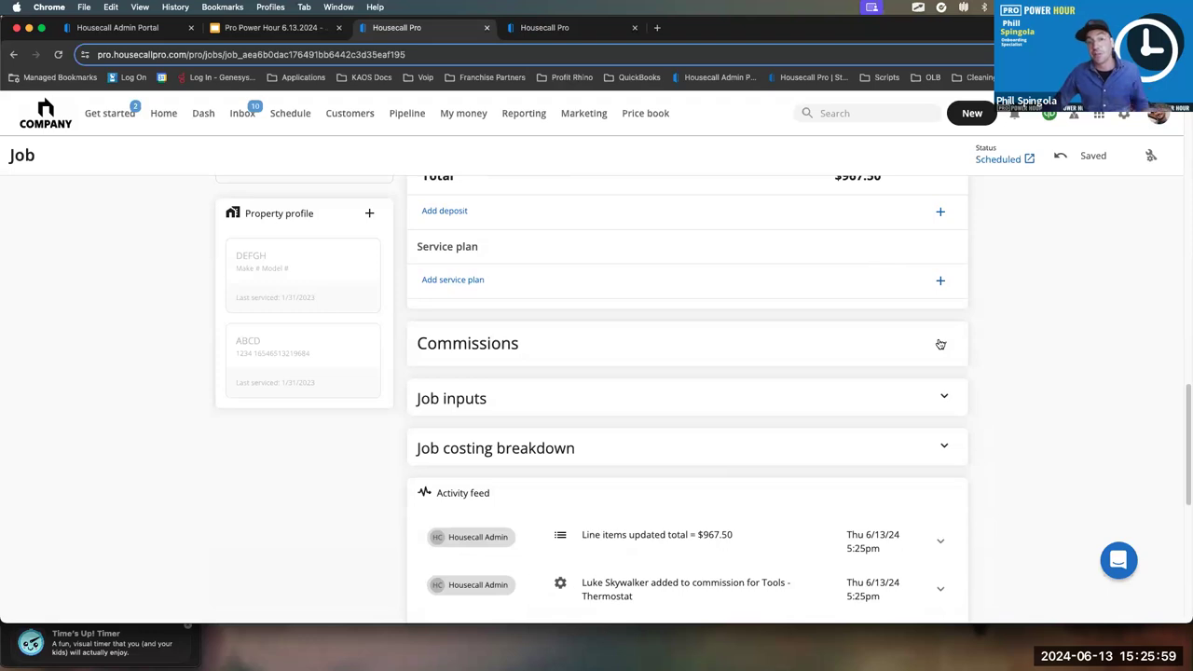
click(940, 344)
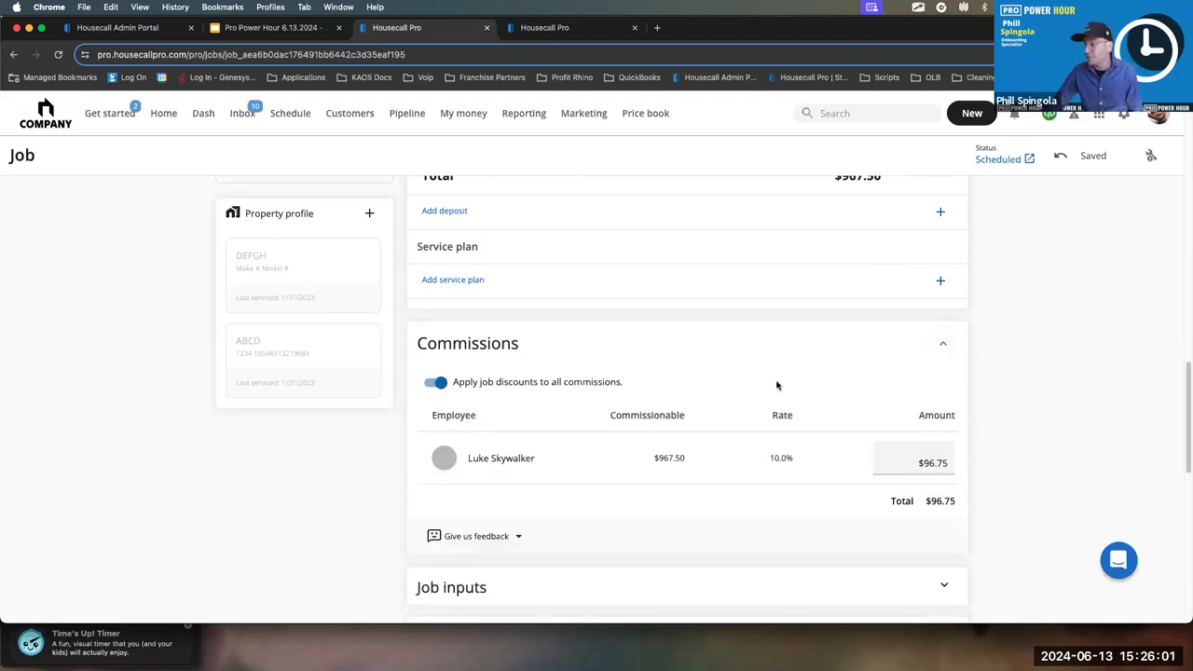
scroll(778, 386, down, 3)
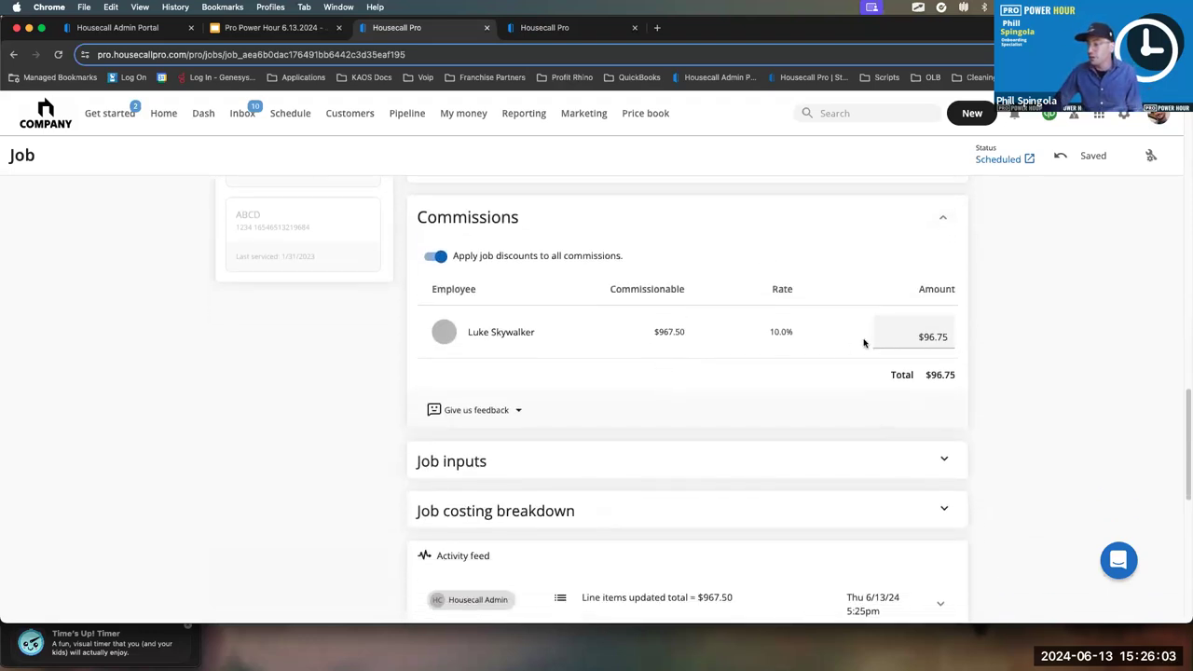
click(943, 218)
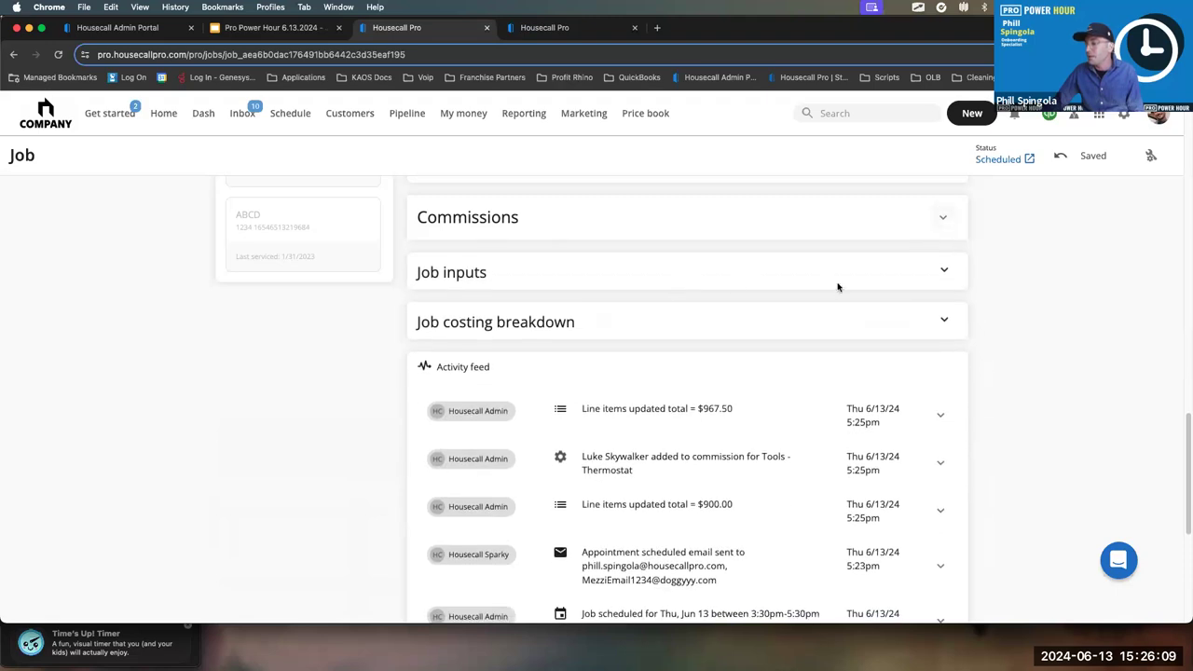
Start a material entry under Job inputs for Tools - material x with a unit cost of $5.00
click(943, 270)
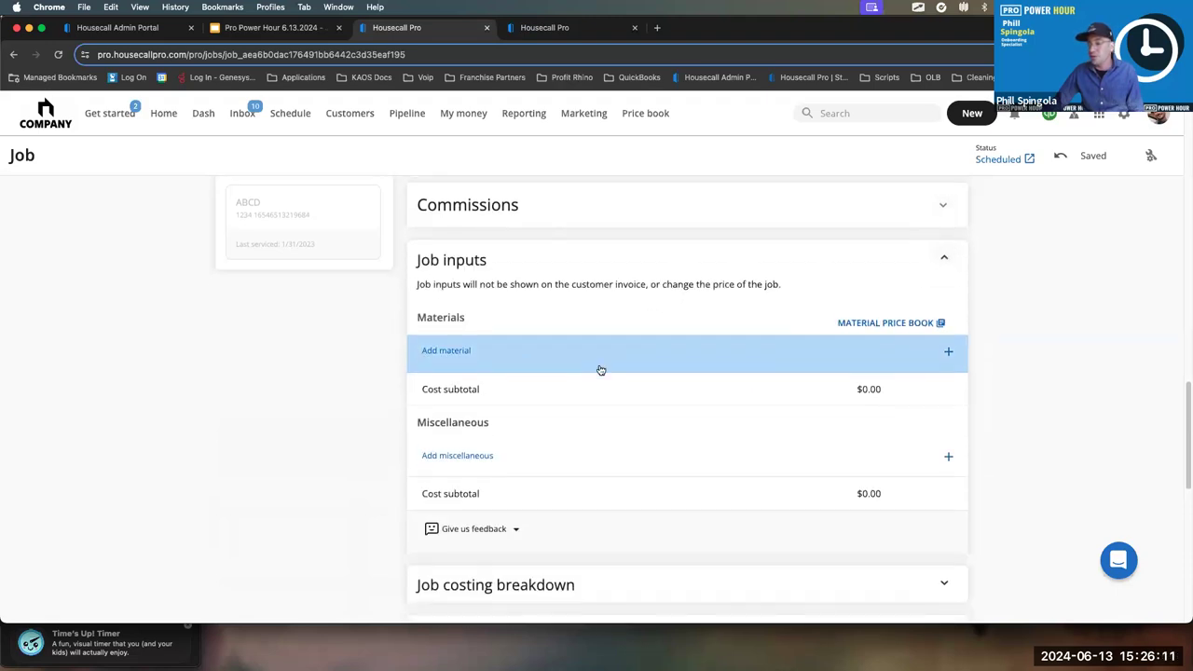
click(456, 346)
scroll(588, 400, down, 3)
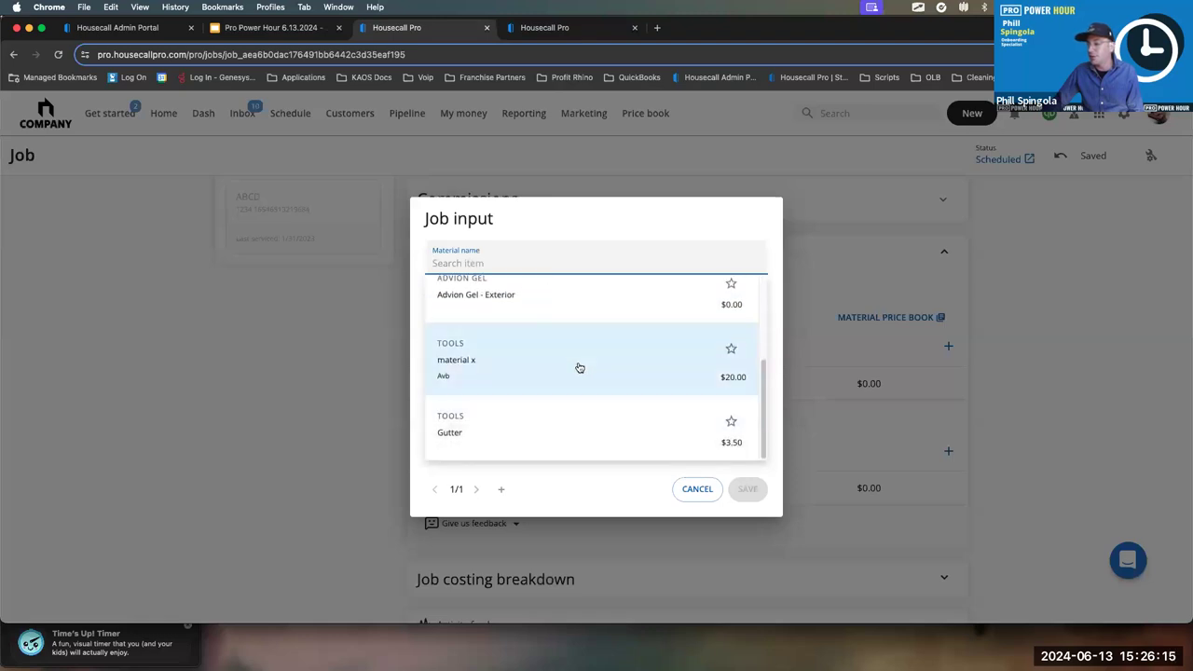
click(579, 367)
click(623, 308)
drag(633, 308, 601, 307)
click(613, 309)
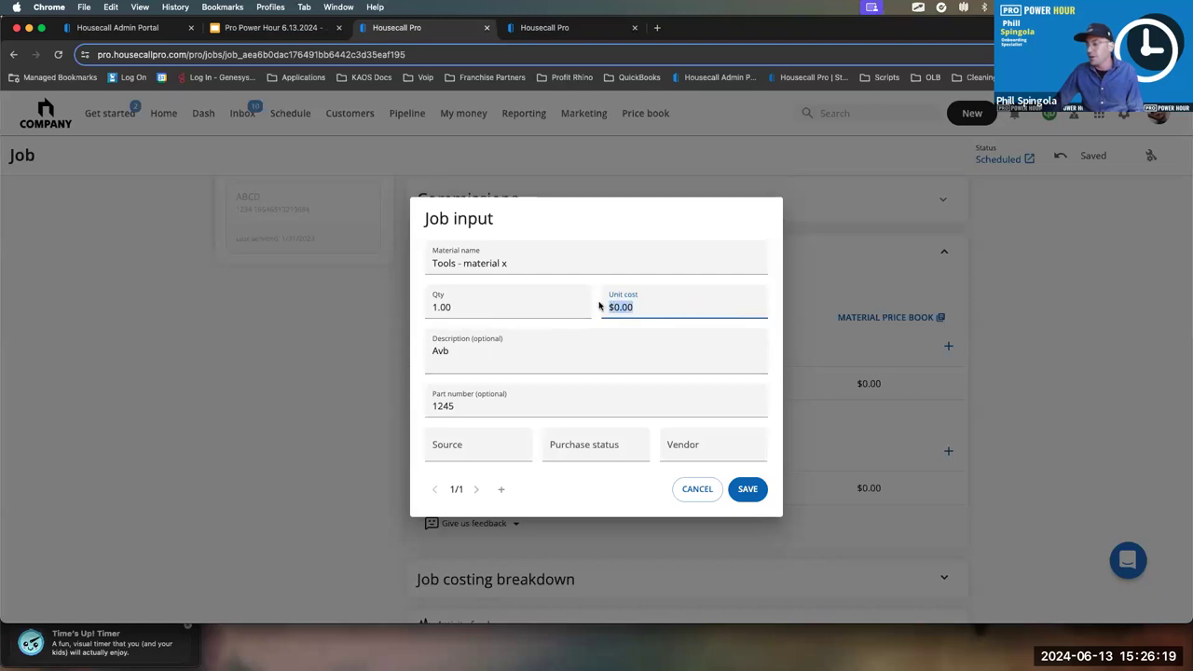
text(5)
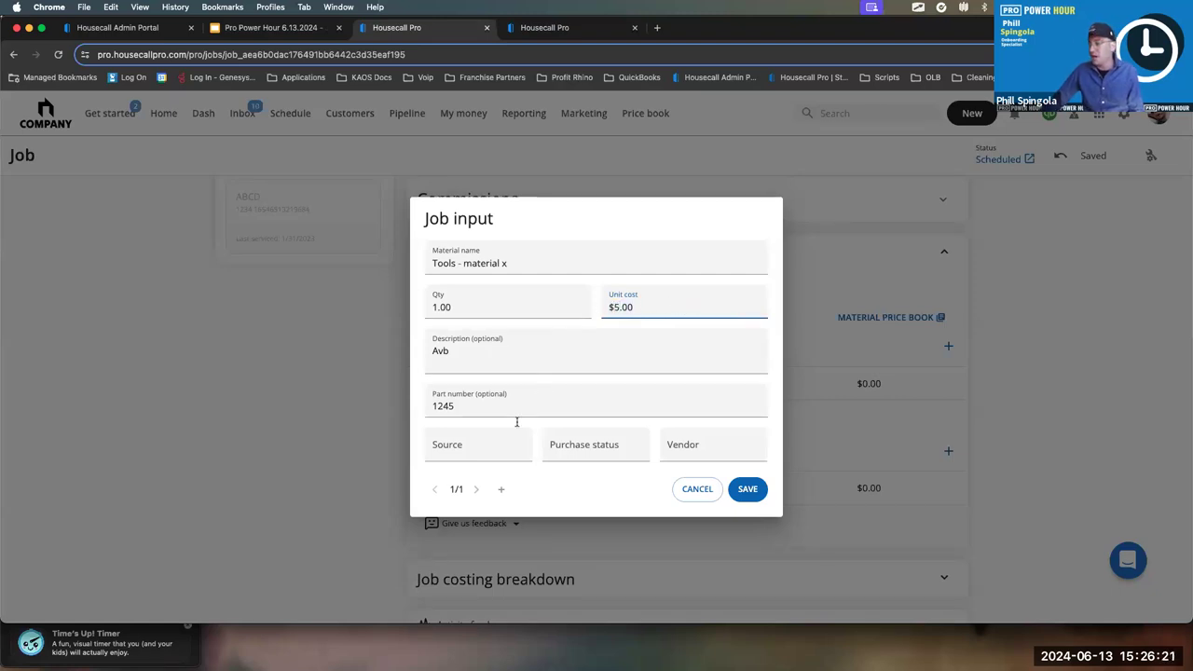
Set material x's source to the field tech's truck, purchase status to Received and vendor to Ferguson's, and save the job input
click(456, 453)
click(481, 391)
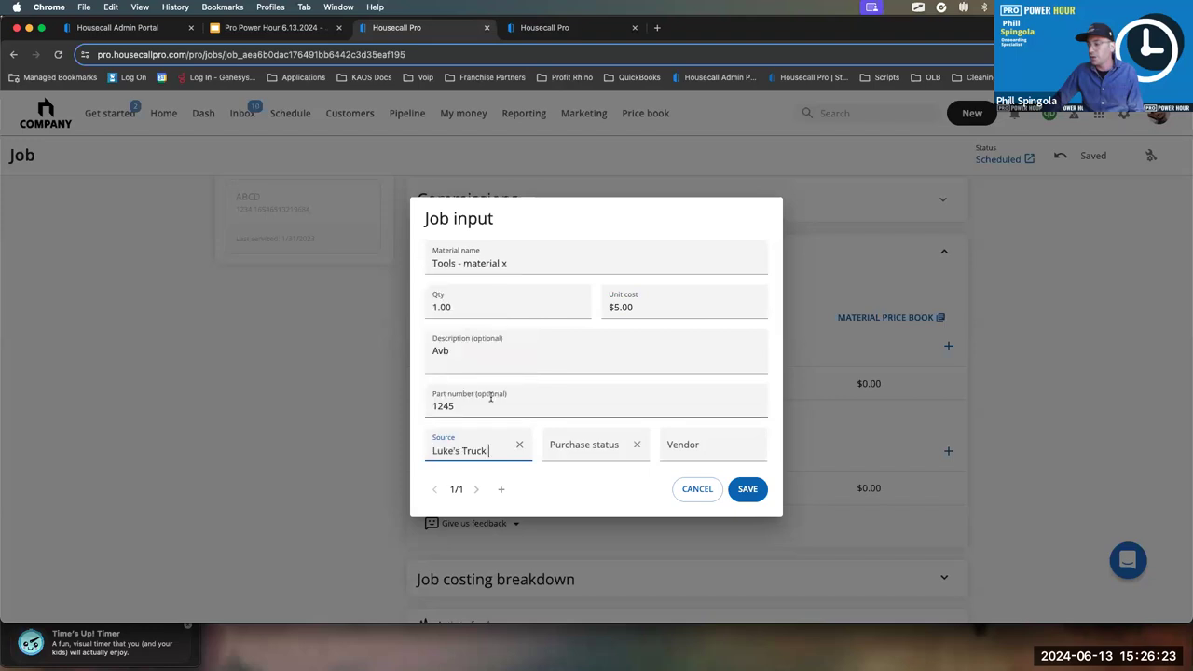
click(565, 451)
click(572, 523)
click(695, 448)
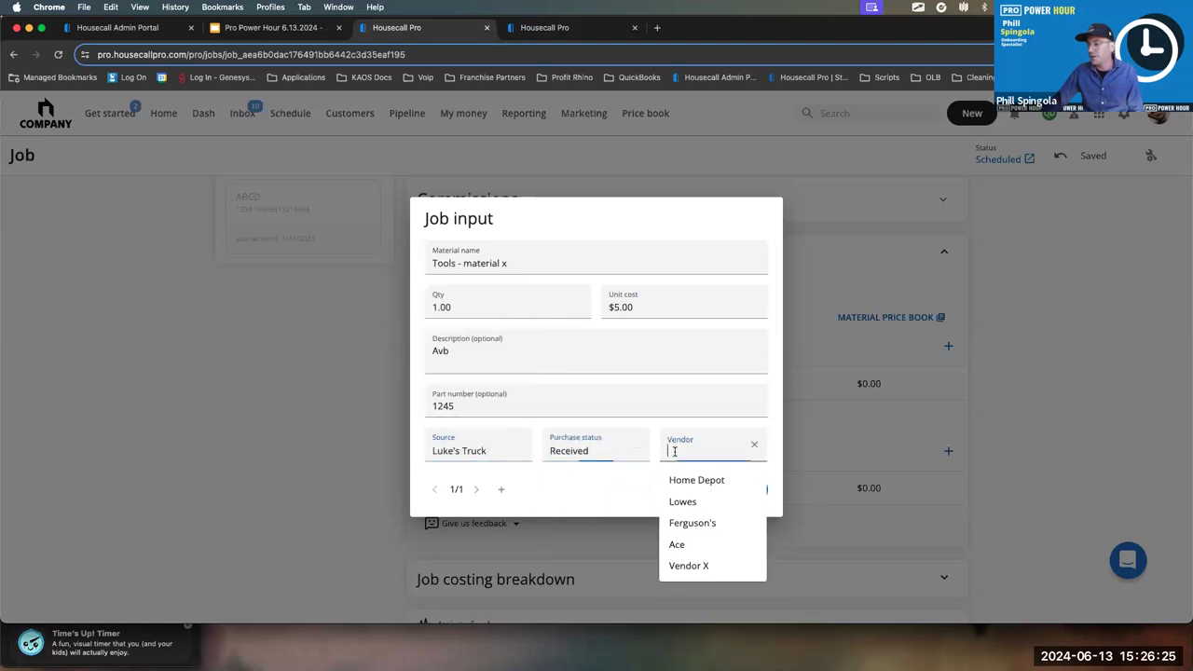
click(693, 527)
click(751, 489)
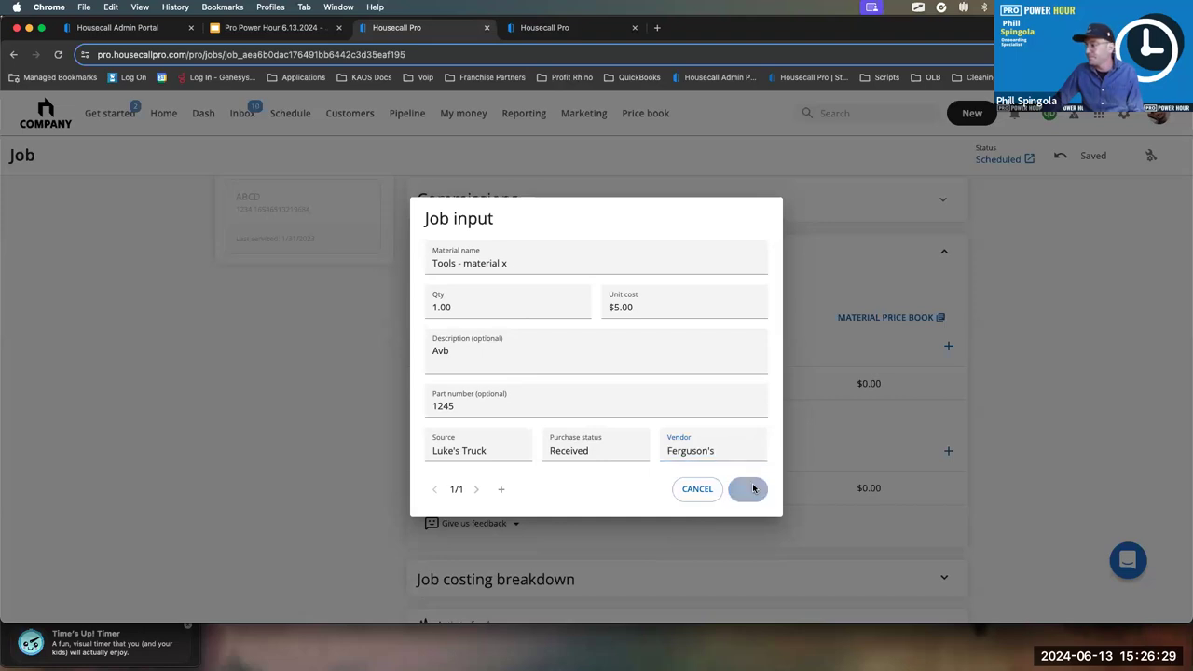
scroll(691, 429, down, 3)
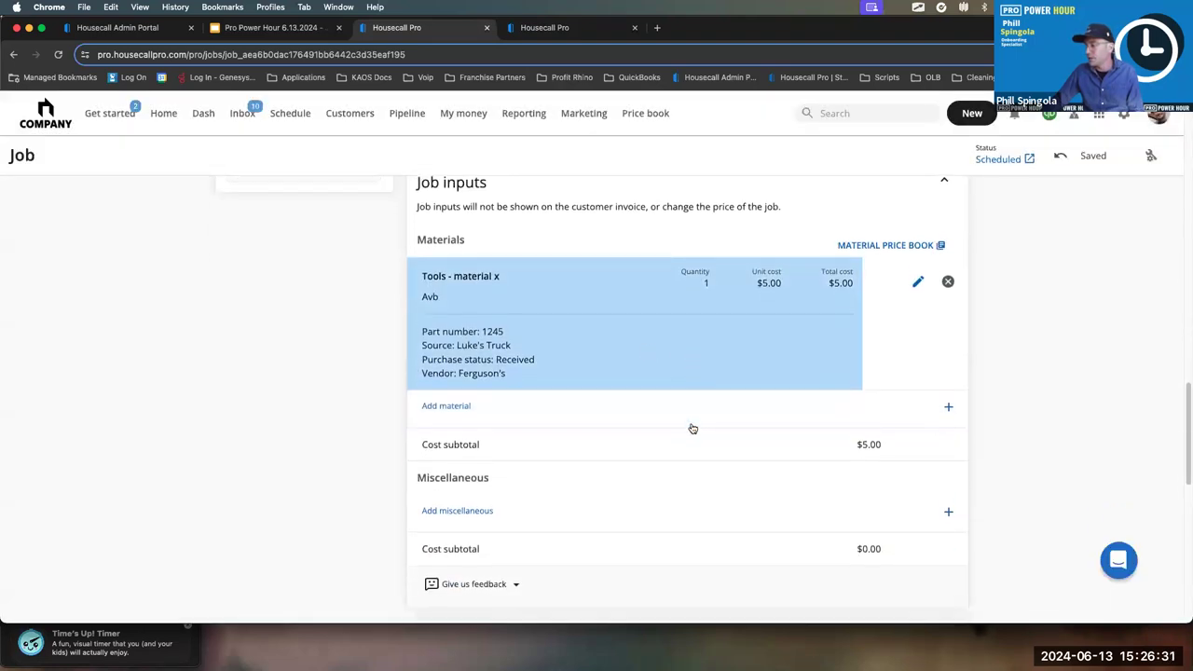
Open the Tools - material x job input to review its details, and close it without changes
click(916, 217)
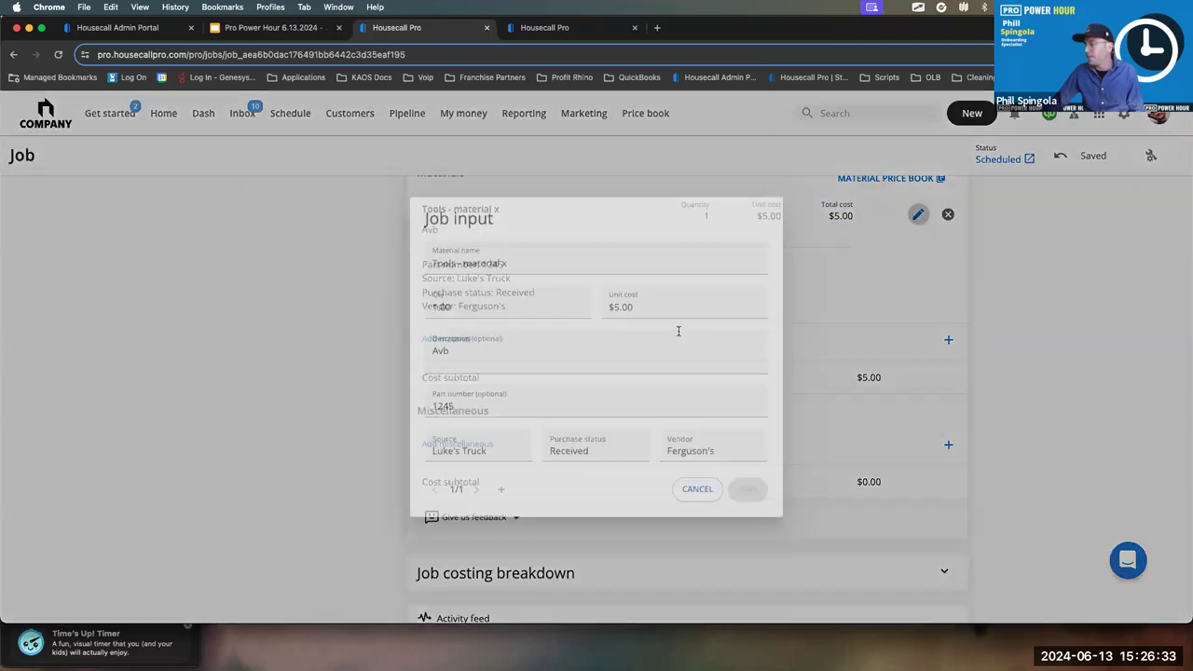
click(705, 489)
Add a miscellaneous job input named Lunch for the team with a unit cost of $100.00 and save it
scroll(699, 359, down, 1)
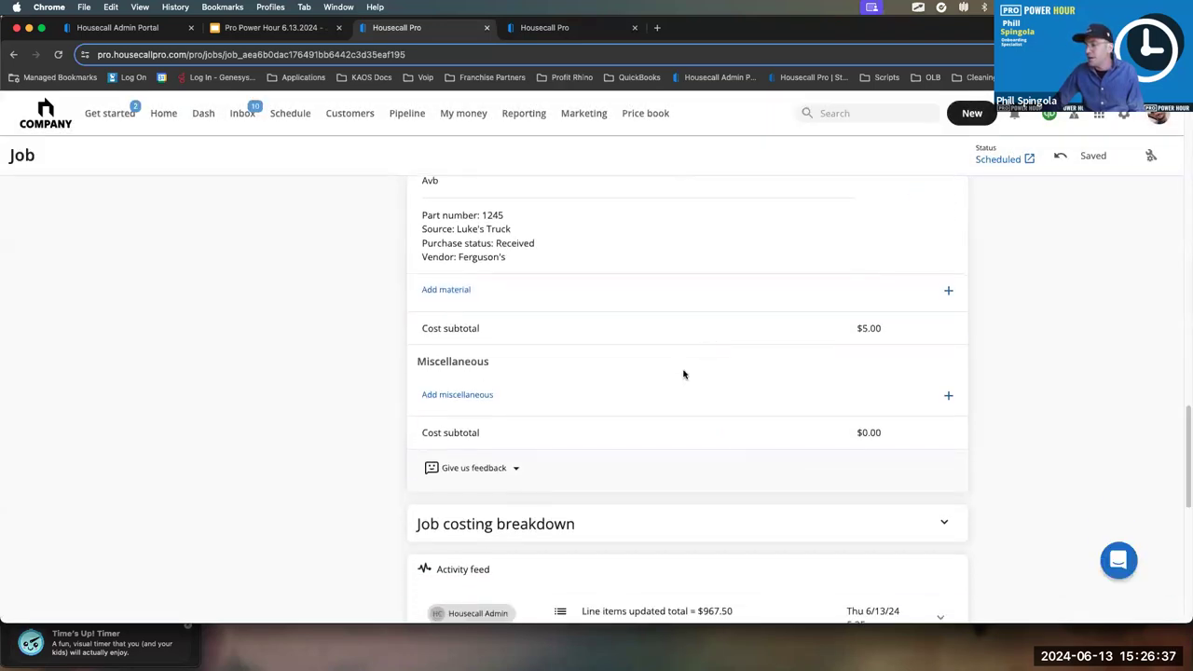
click(466, 394)
click(487, 263)
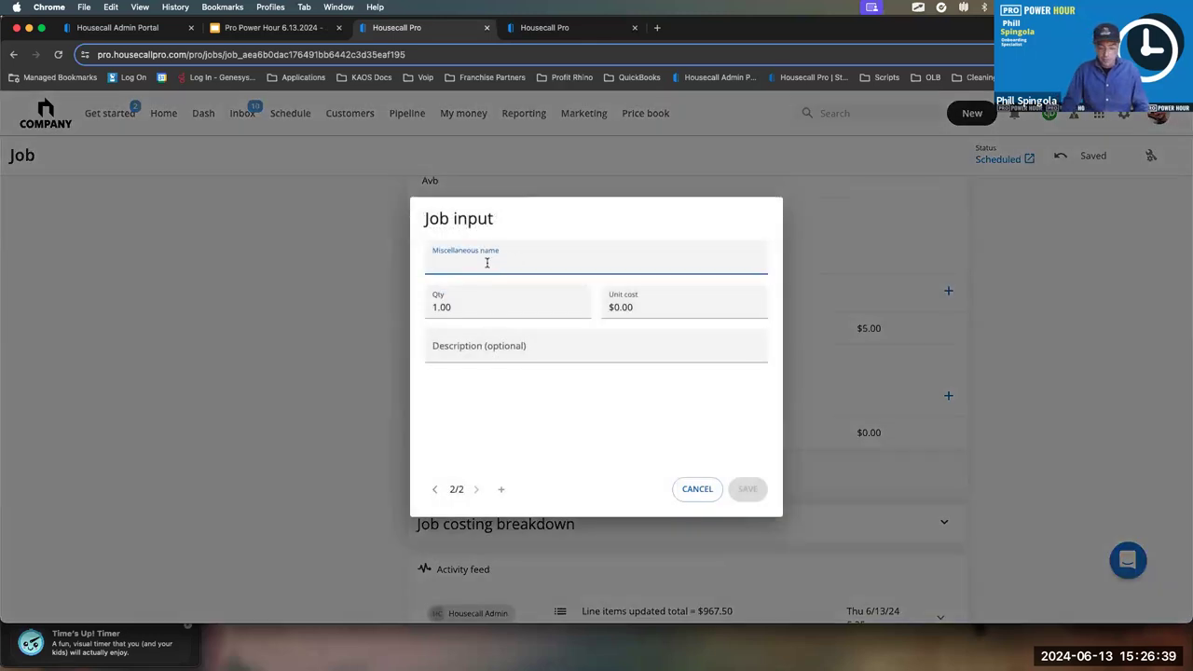
text(Lunch for the team)
click(638, 306)
text(100)
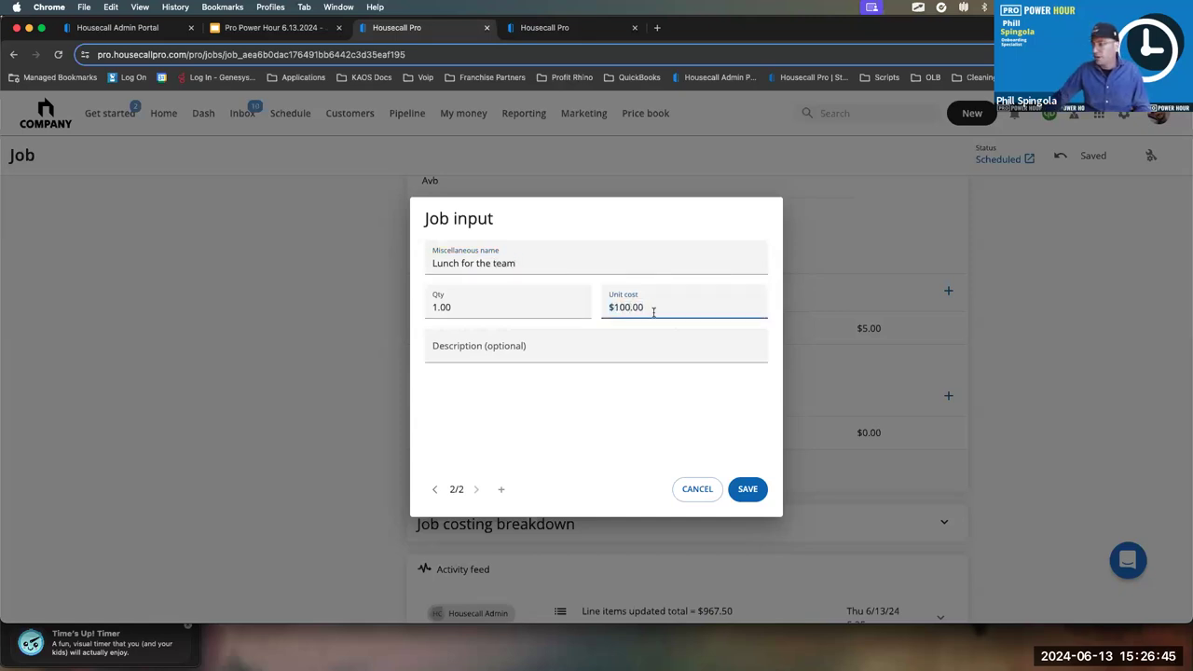
click(736, 477)
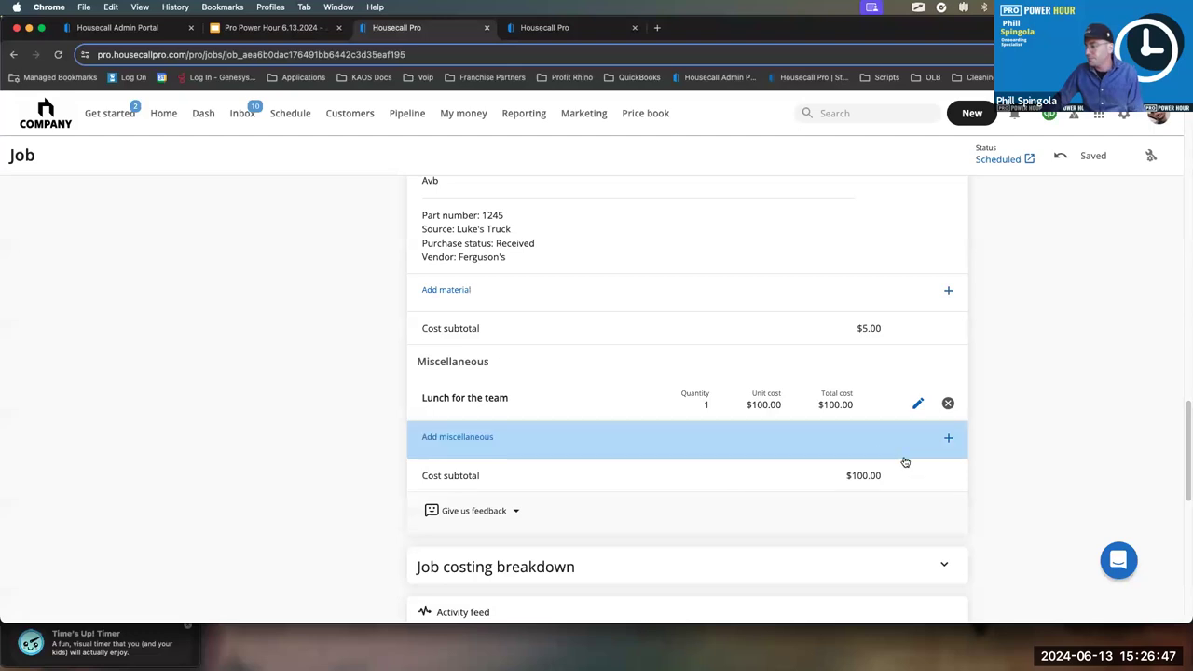
Expand the Job costing breakdown and examine its profit margin, revenue and job cost charts, and expected costs
scroll(905, 461, up, 3)
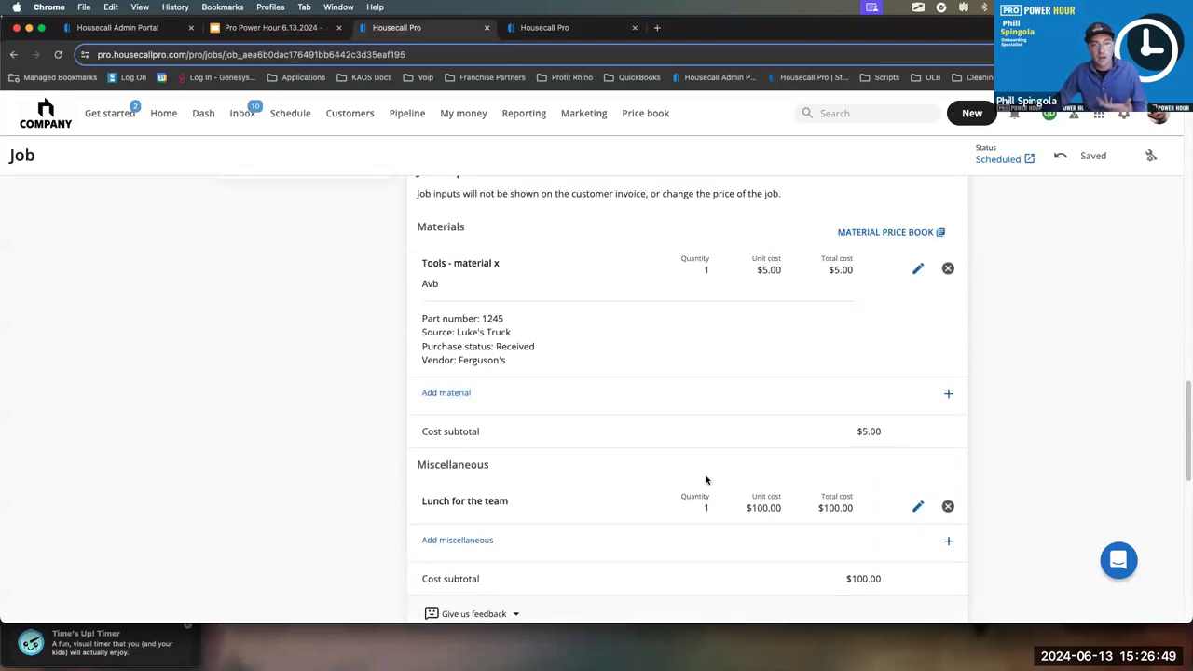
scroll(706, 480, down, 5)
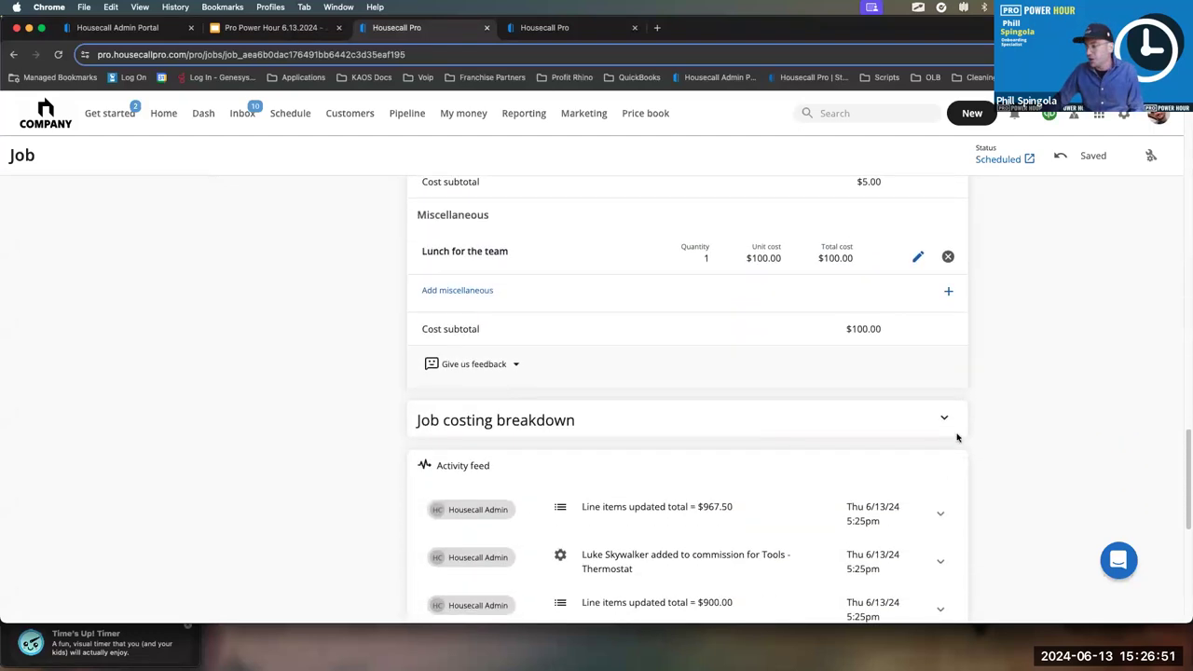
click(947, 420)
scroll(1042, 456, down, 3)
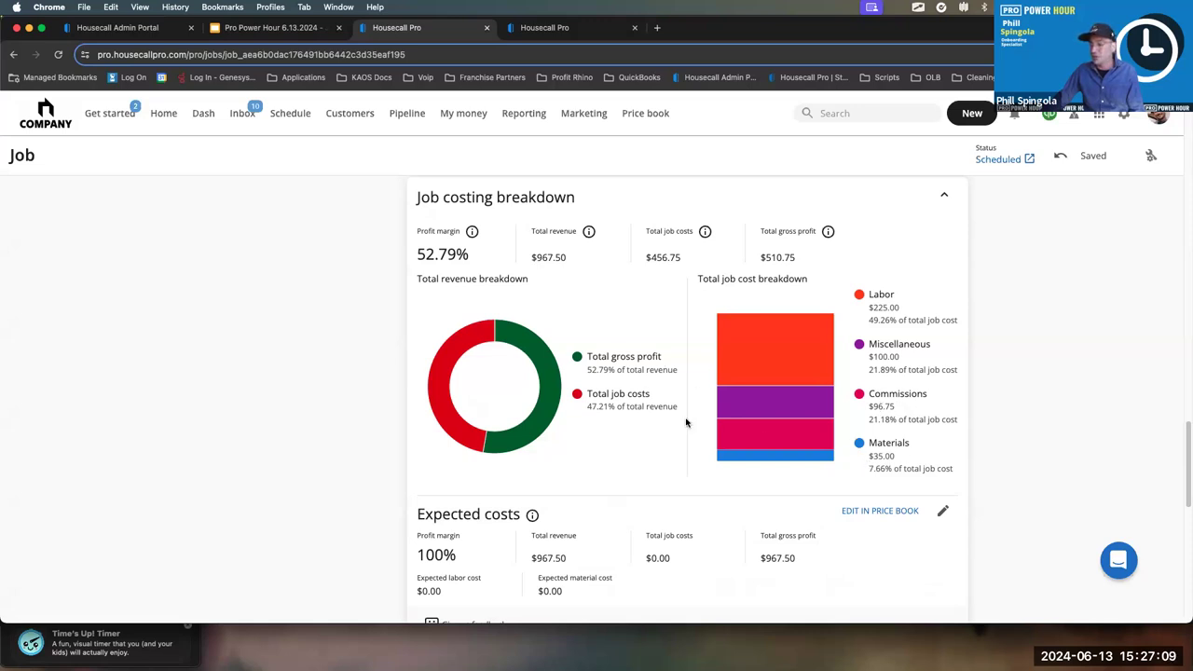
scroll(686, 422, down, 2)
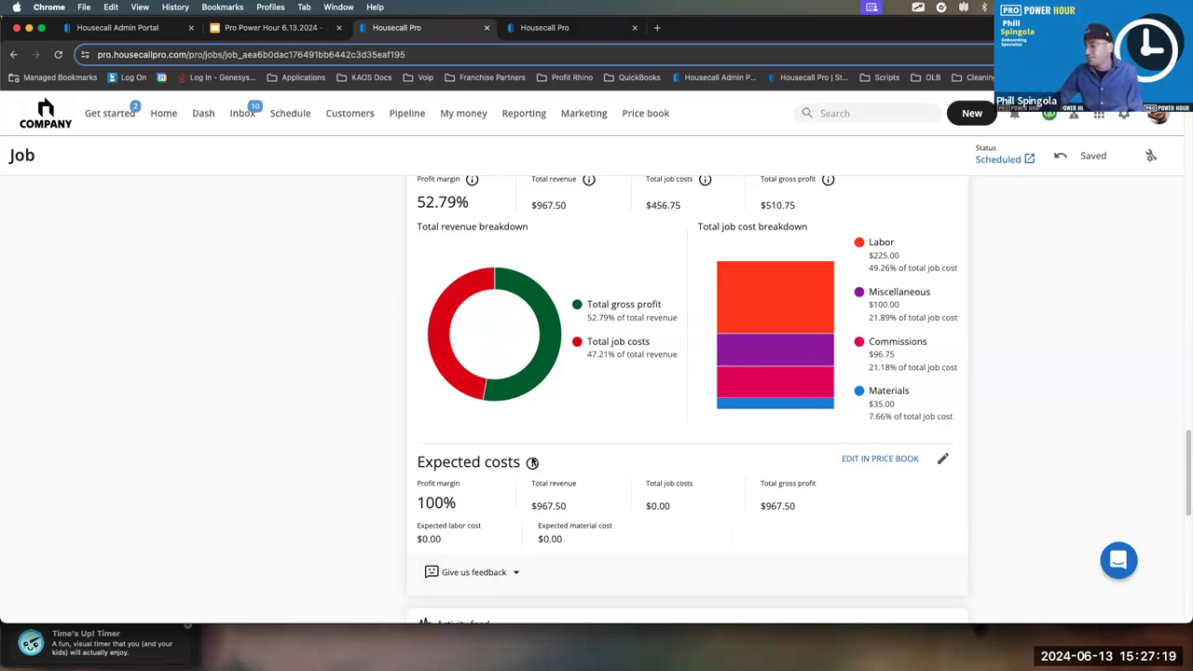
scroll(681, 544, up, 1)
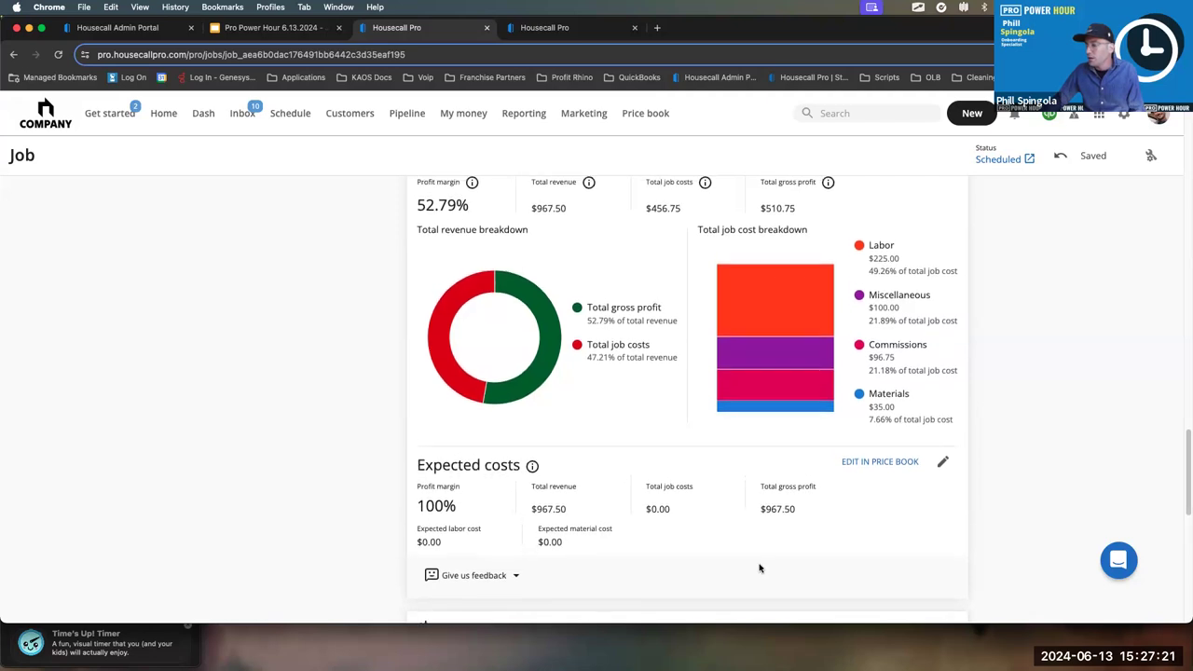
scroll(760, 568, up, 3)
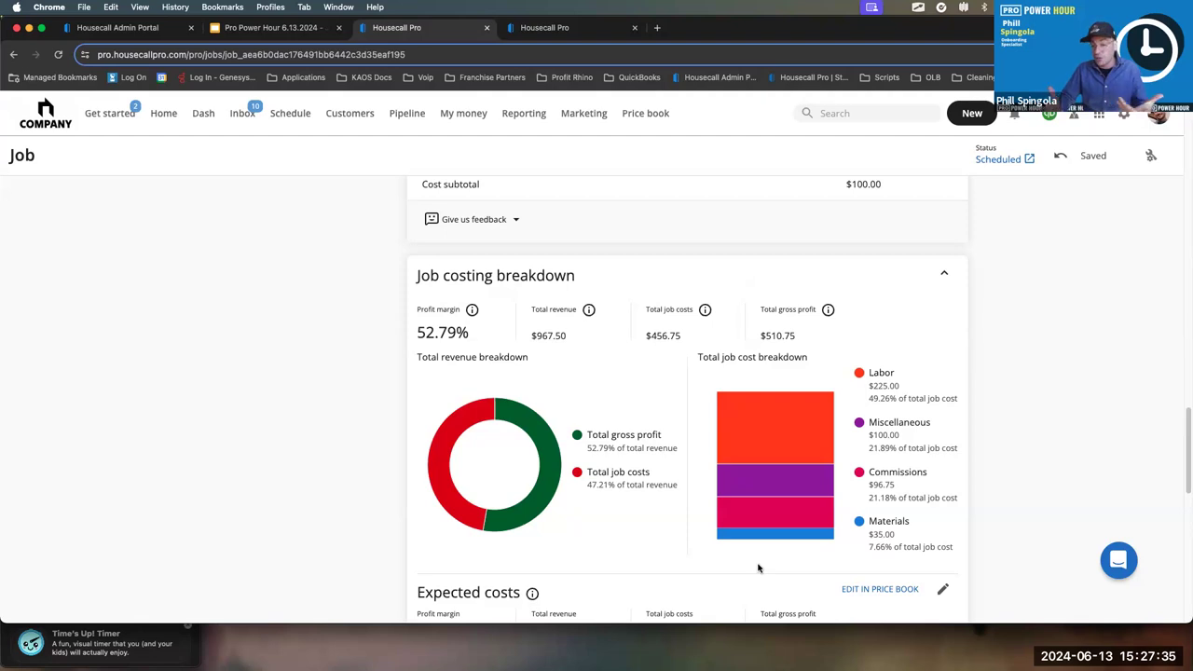
scroll(739, 377, up, 10)
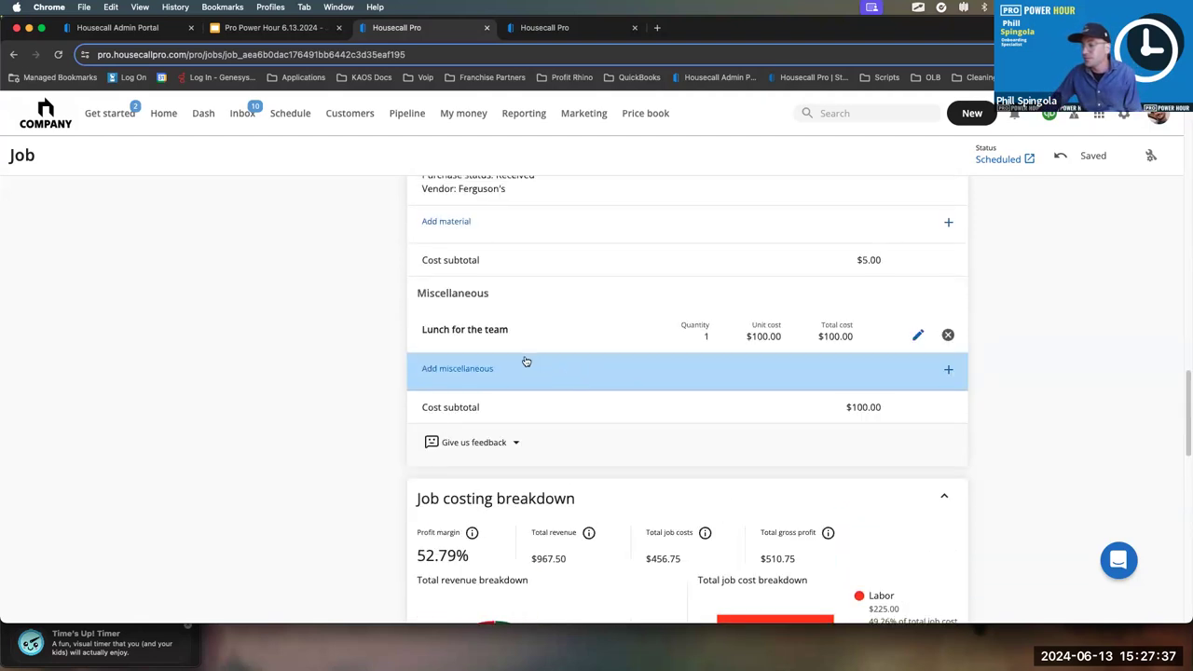
scroll(315, 316, up, 5)
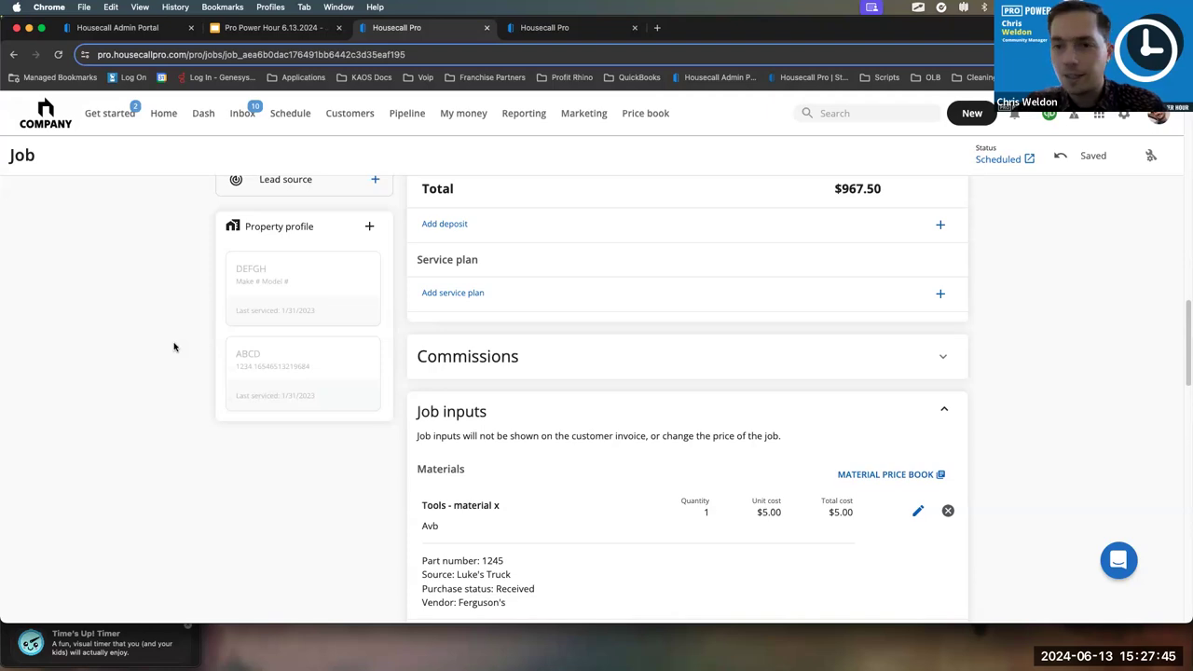
scroll(173, 346, down, 1)
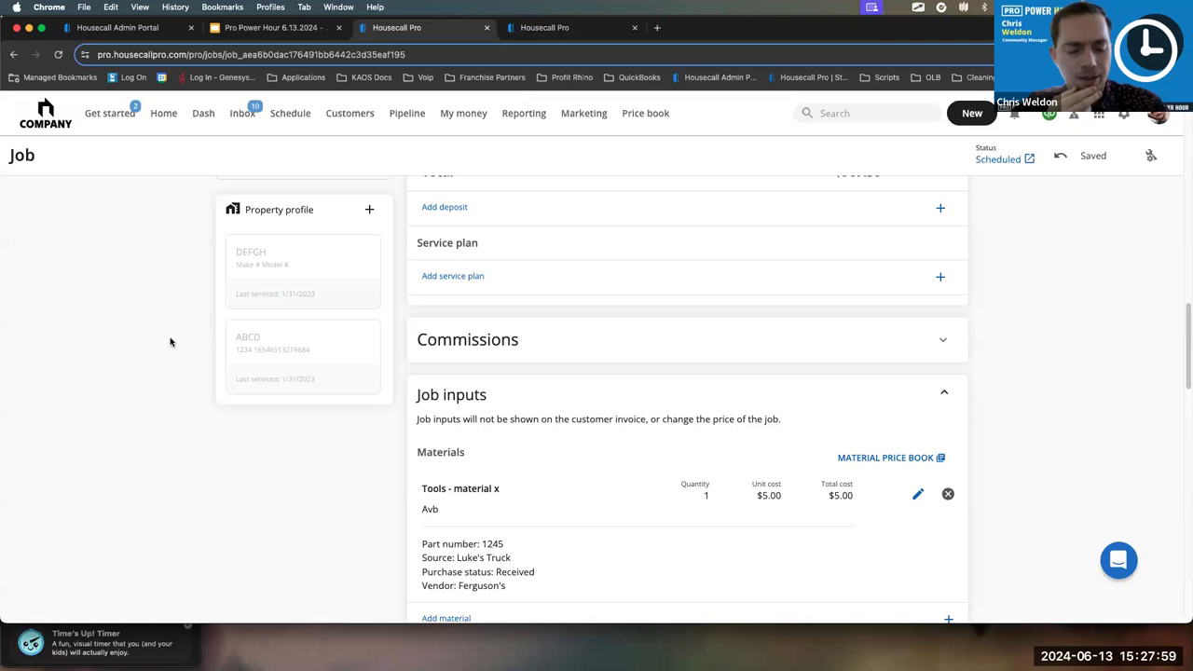
scroll(169, 342, down, 1)
scroll(170, 342, up, 1)
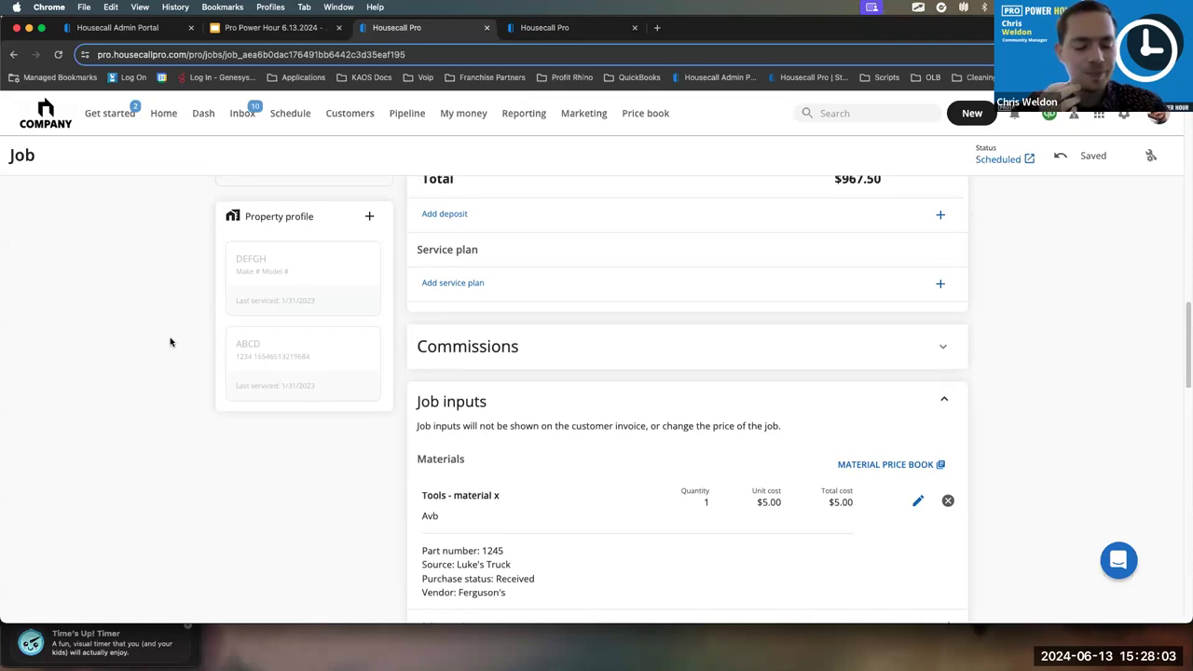